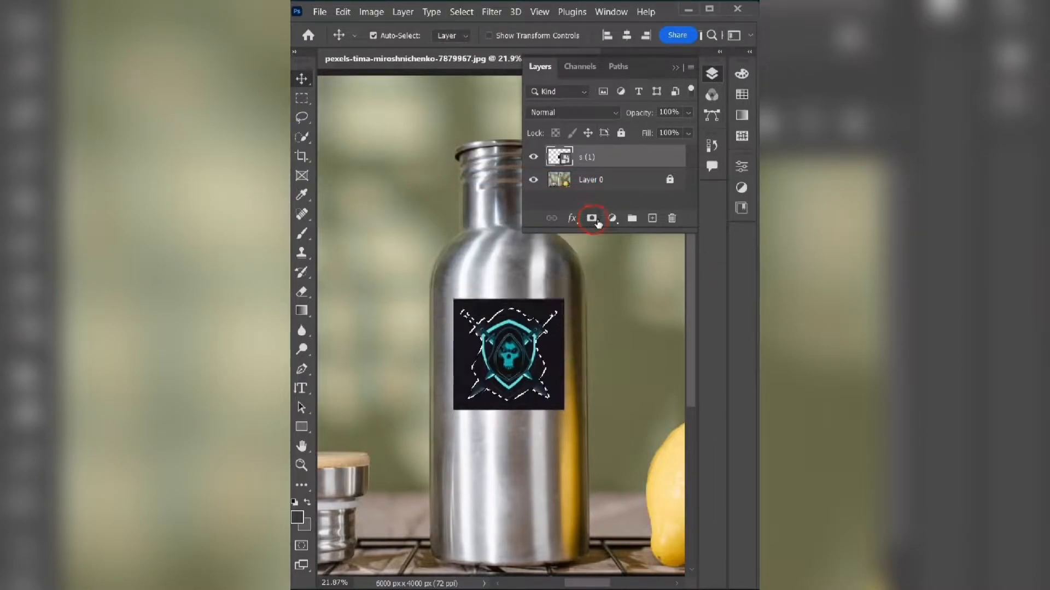
Mask the logo layer with the active selection to hide its dark background, and convert the layer to a smart object
{"action": "left_click", "coordinate": [592, 218]}
{"action": "right_click", "coordinate": [654, 158]}
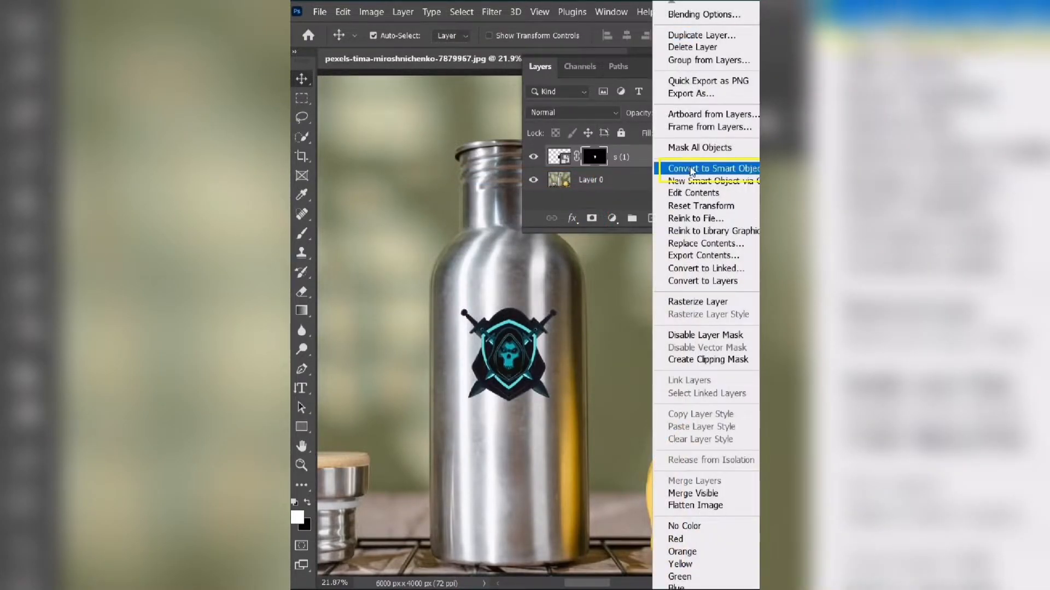
{"action": "left_click", "coordinate": [691, 169]}
{"action": "left_click", "coordinate": [676, 69]}
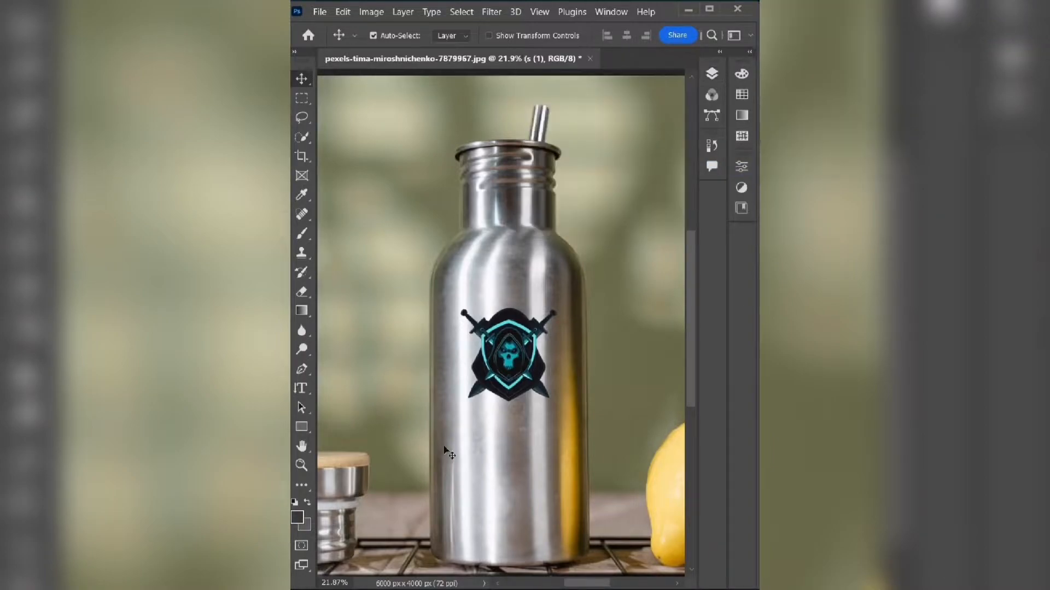
Scale the logo up to 117.92% and reposition it at the centre of the bottle's body
{"action": "key", "text": "ctrl+t"}
{"action": "left_click_drag", "start_coordinate": [460, 308], "coordinate": [442, 295]}
{"action": "left_click_drag", "start_coordinate": [500, 350], "coordinate": [507, 359]}
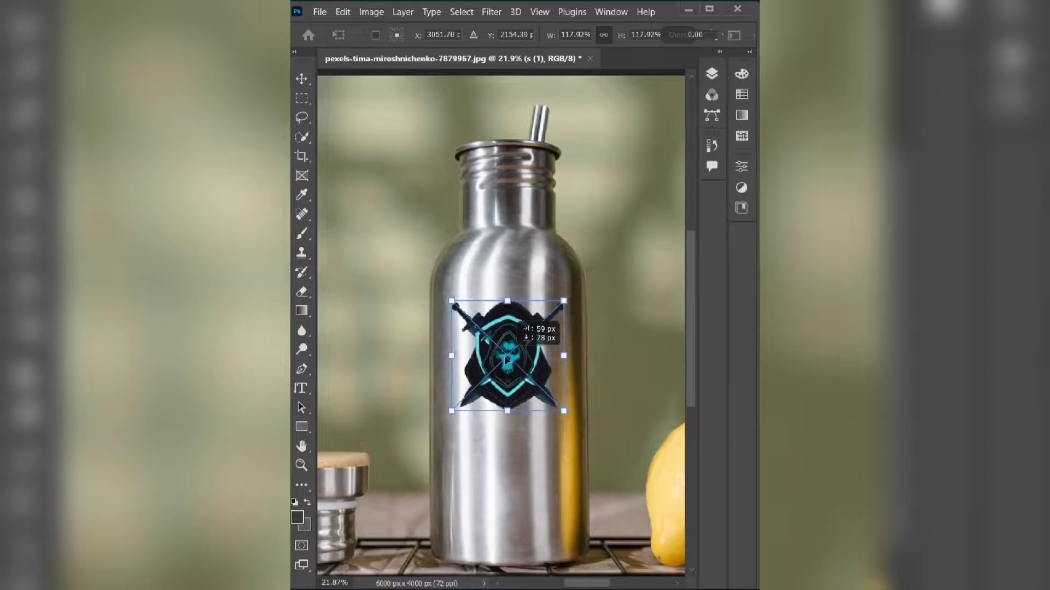
Warp the logo with the Arch preset, bend it slightly downward to follow the bottle's curvature, and apply the transform
{"action": "right_click", "coordinate": [524, 324]}
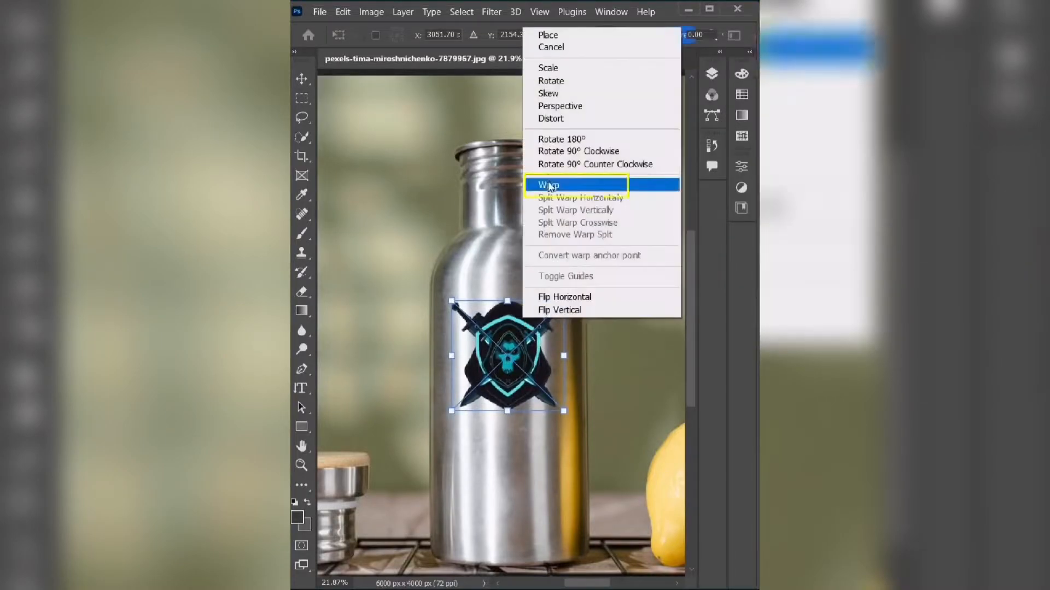
{"action": "left_click", "coordinate": [567, 187]}
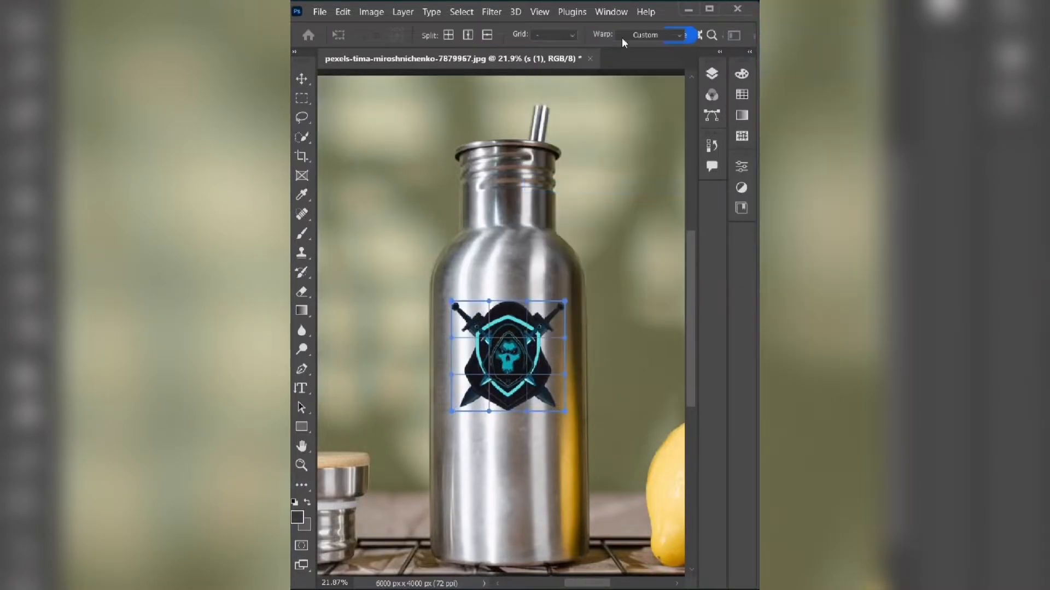
{"action": "left_click", "coordinate": [680, 38]}
{"action": "left_click", "coordinate": [661, 120]}
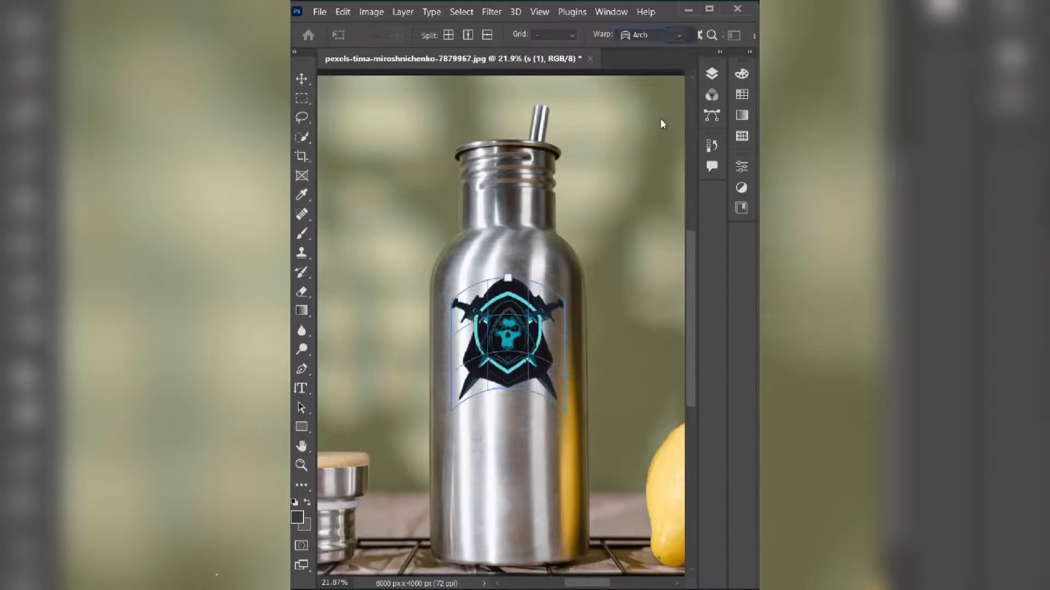
{"action": "left_click_drag", "start_coordinate": [509, 282], "coordinate": [514, 310]}
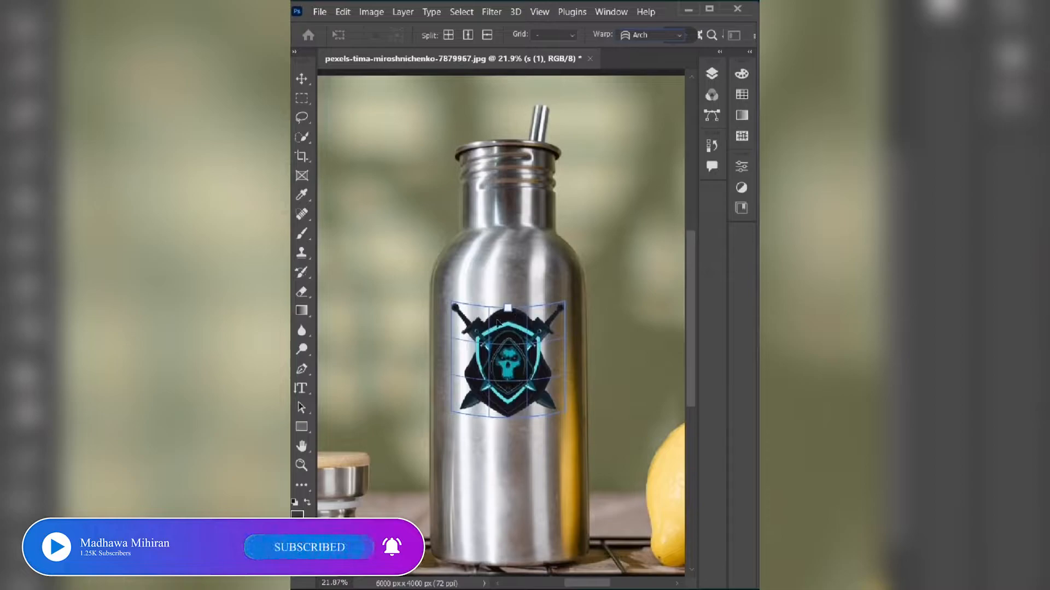
{"action": "left_click", "coordinate": [711, 75]}
{"action": "key", "text": "Return"}
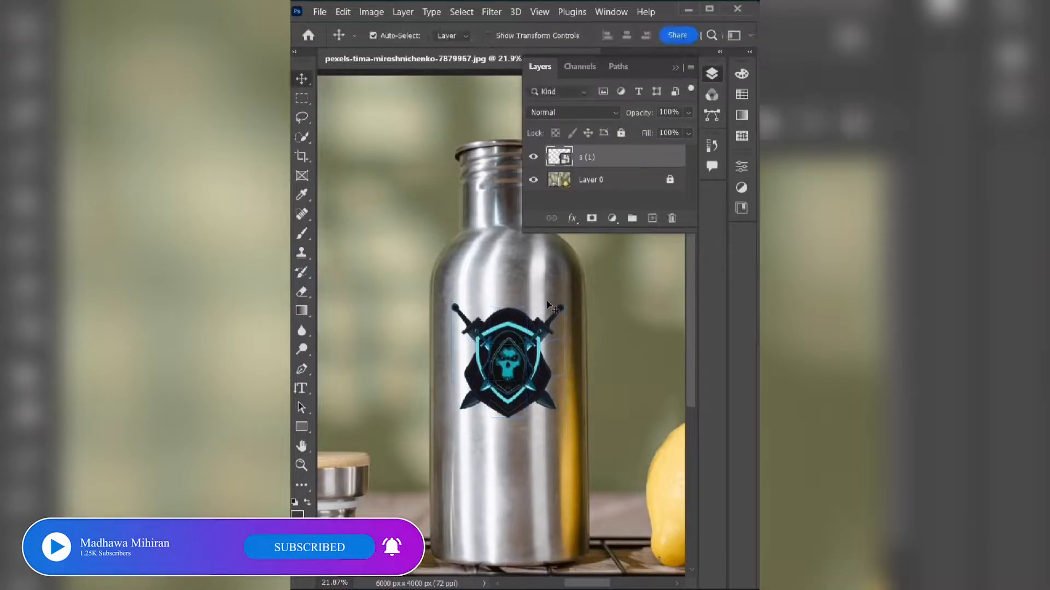
Duplicate Layer 0, place the copy above the logo layer and desaturate it
{"action": "left_click", "coordinate": [614, 188]}
{"action": "key", "text": "ctrl+j"}
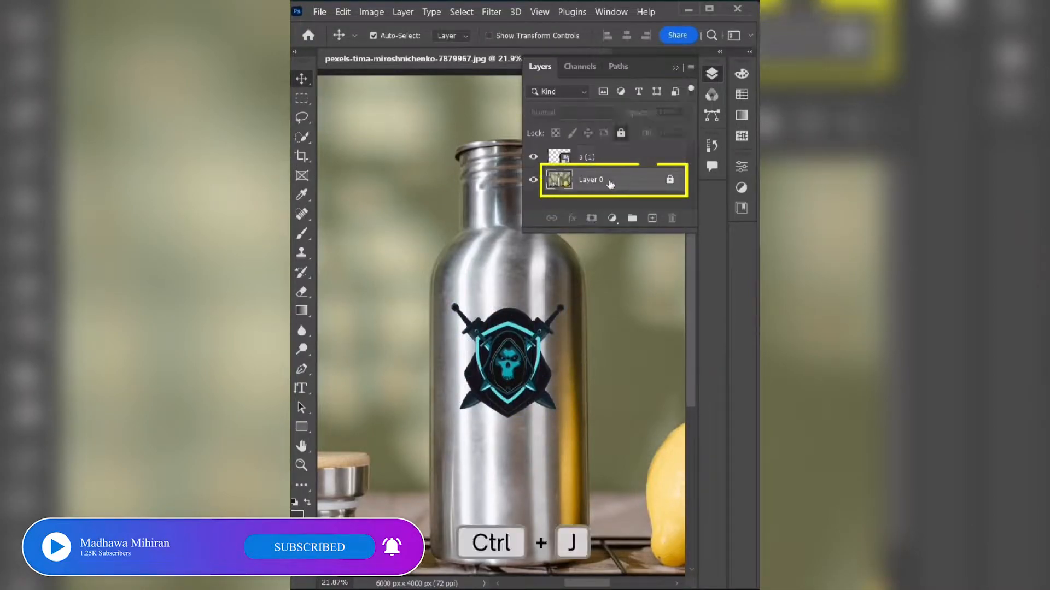
{"action": "left_click_drag", "start_coordinate": [606, 182], "coordinate": [603, 157]}
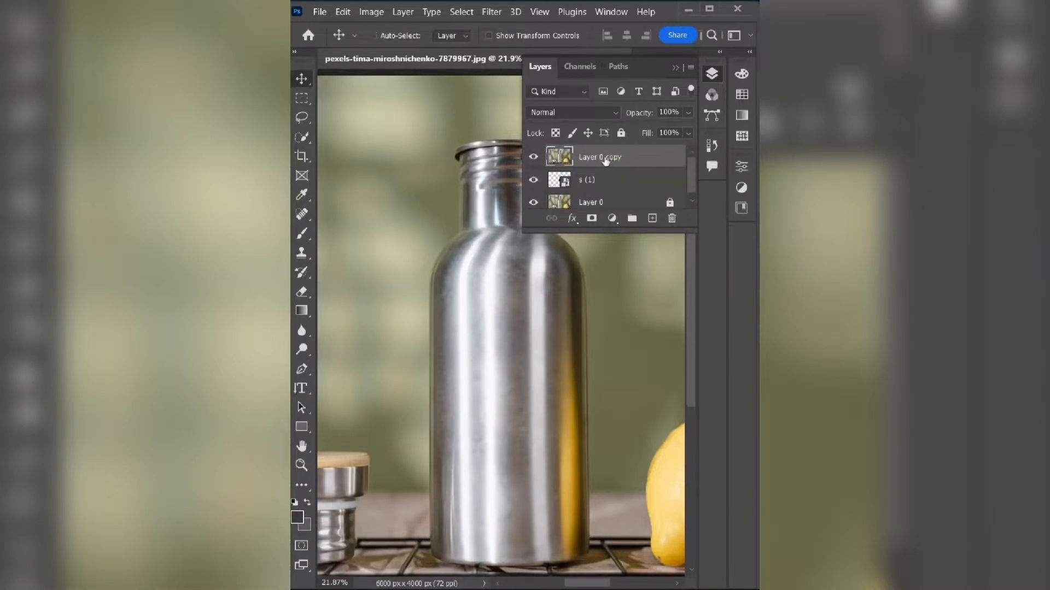
{"action": "key", "text": "ctrl+shift+u"}
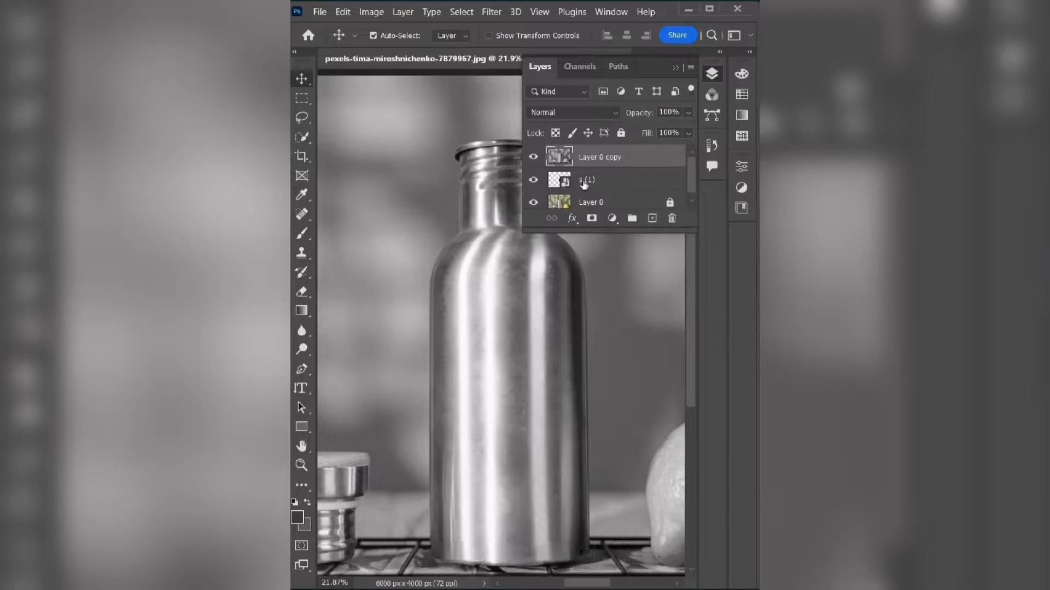
Clip the desaturated copy to the logo layer and blend it using Linear Light at 40% fill
{"action": "key", "text": "ctrl+alt+g"}
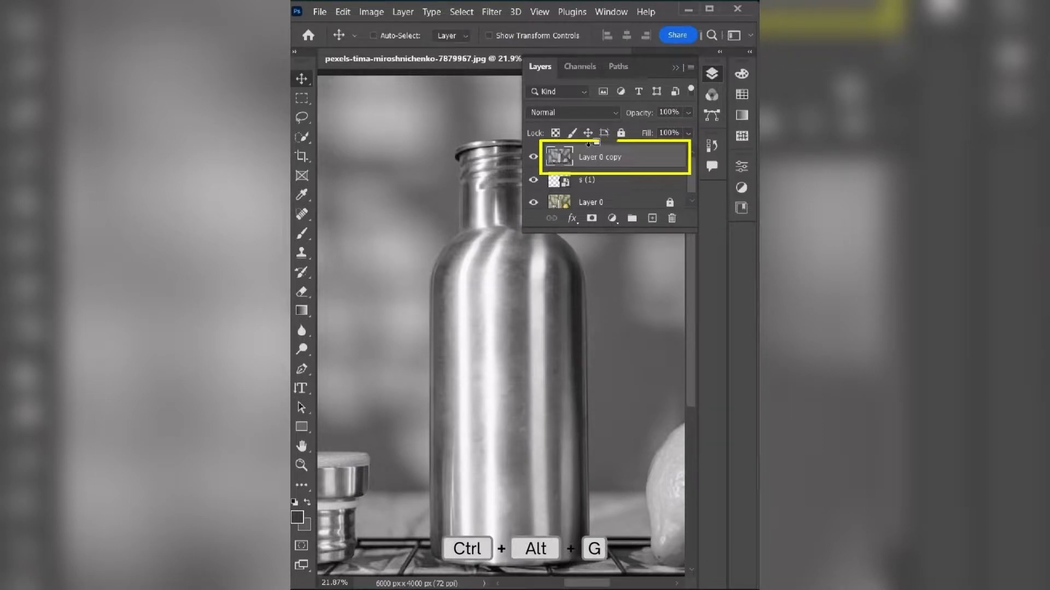
{"action": "key", "text": "ctrl+alt+g"}
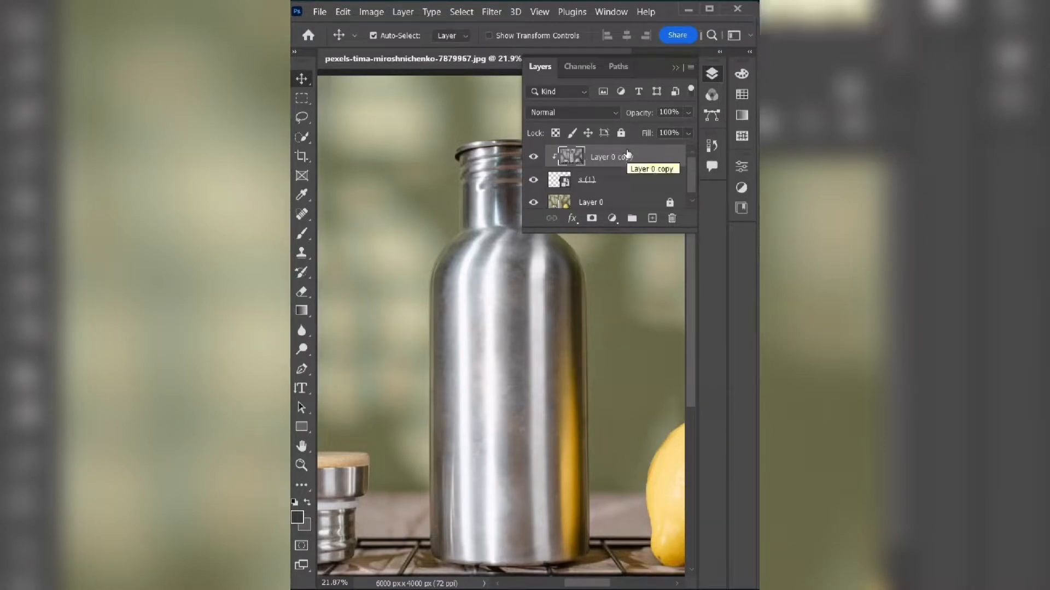
{"action": "left_click", "coordinate": [571, 113]}
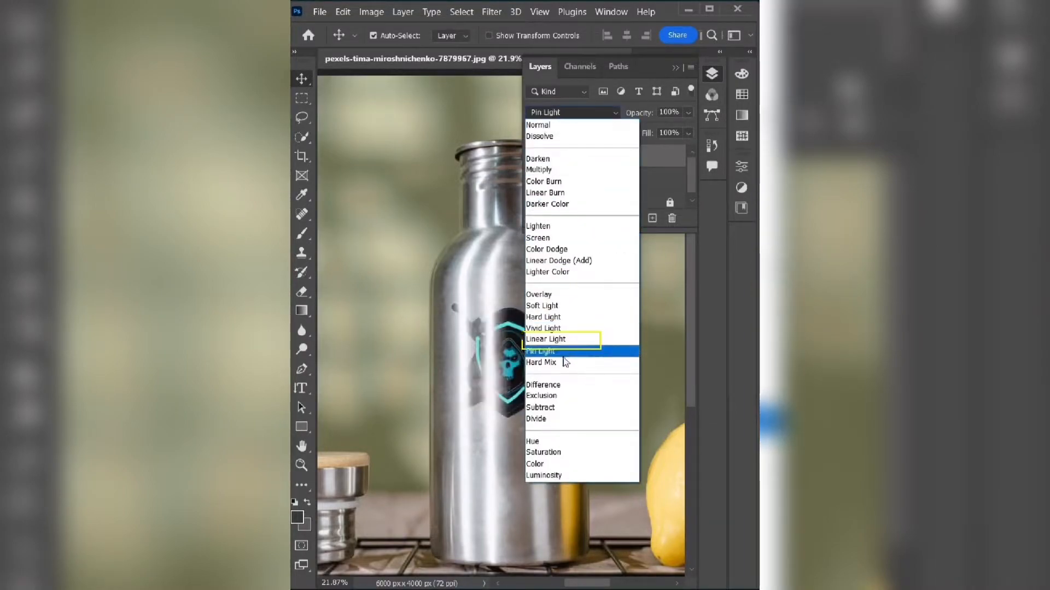
{"action": "left_click", "coordinate": [576, 341]}
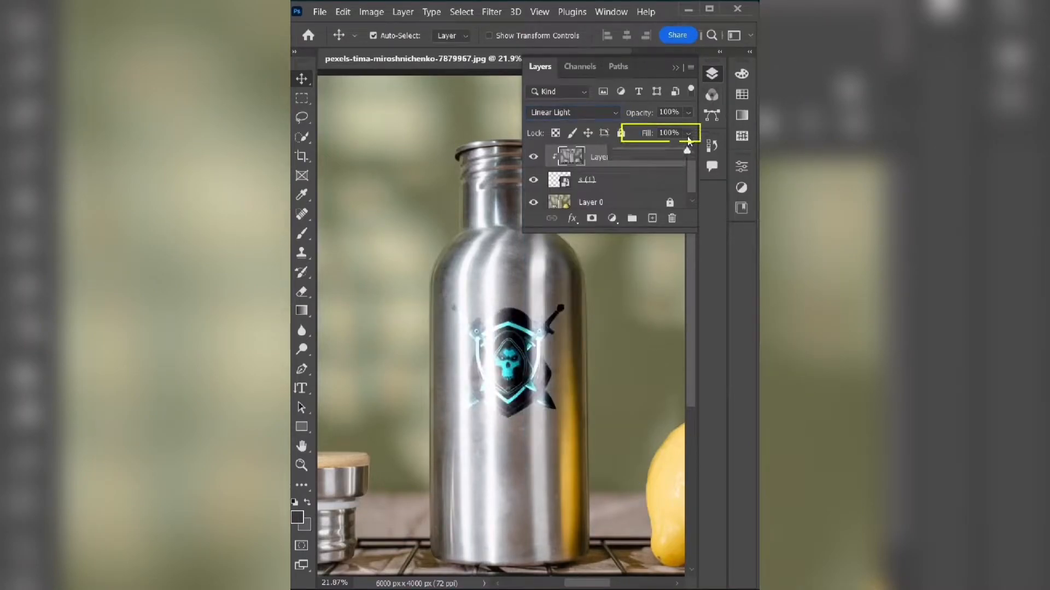
{"action": "left_click_drag", "start_coordinate": [631, 149], "coordinate": [646, 155]}
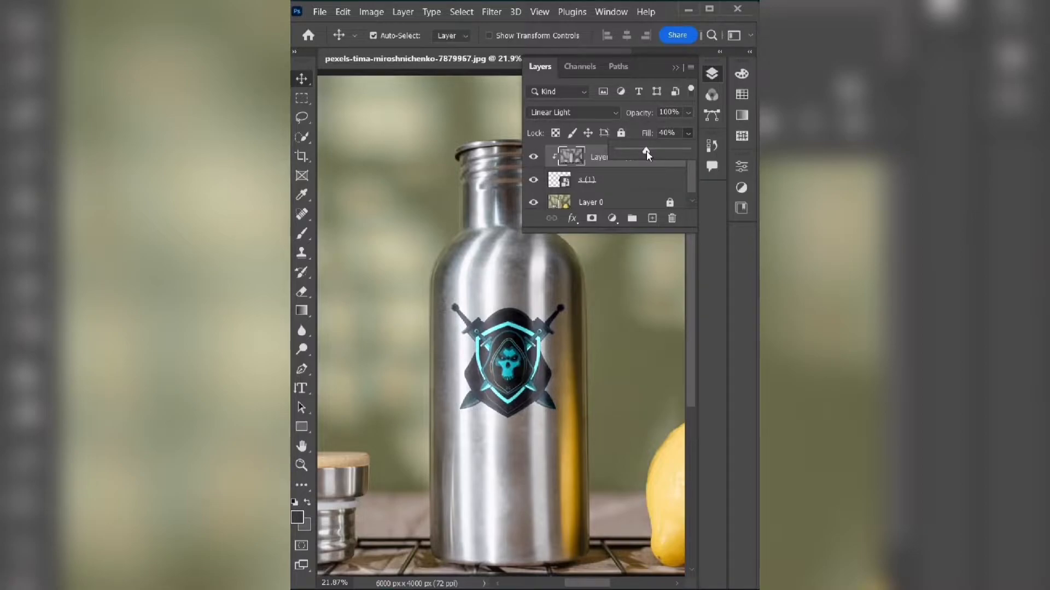
{"action": "left_click", "coordinate": [676, 67]}
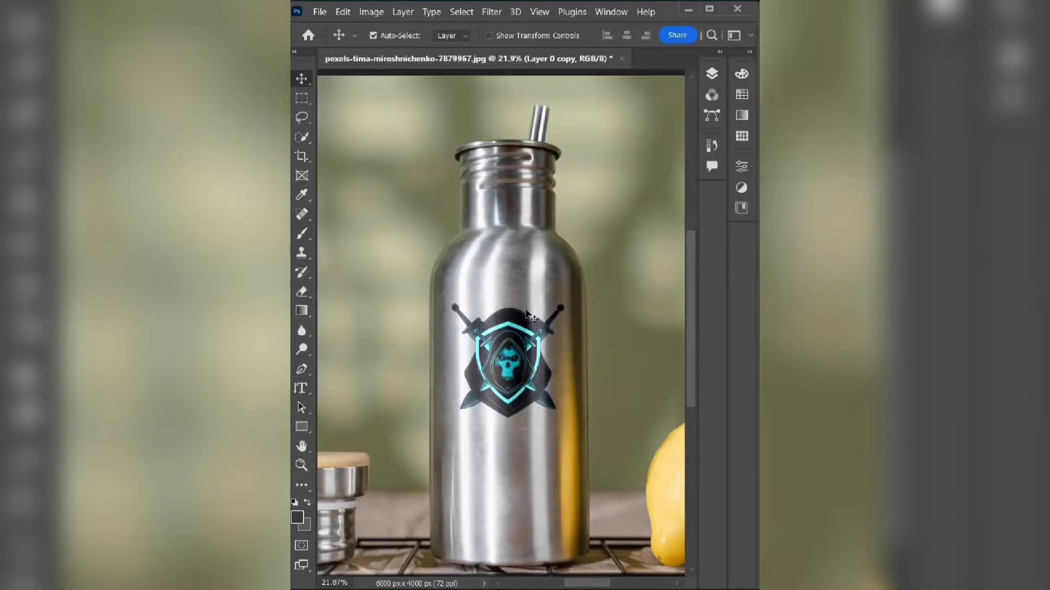
{"action": "scroll", "coordinate": [526, 315], "scroll_direction": "up", "scroll_amount": 5}
{"action": "scroll", "coordinate": [513, 341], "scroll_direction": "down", "scroll_amount": 4}
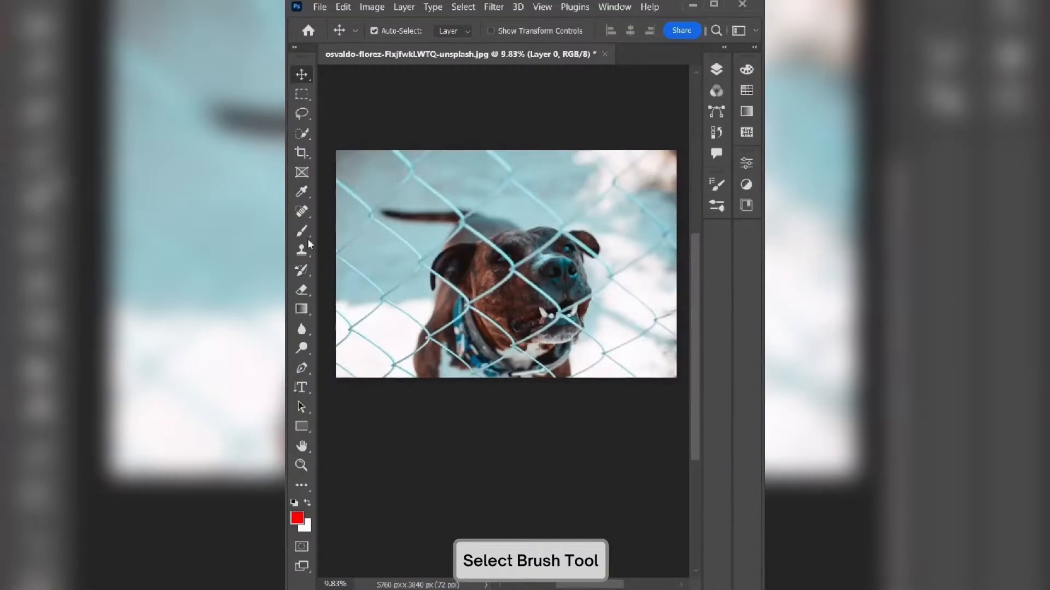
Set up the Brush tool with a 100 px Hard Round tip for the dog photo
{"action": "left_click", "coordinate": [302, 233]}
{"action": "left_click", "coordinate": [384, 33]}
{"action": "left_click_drag", "start_coordinate": [467, 113], "coordinate": [410, 113]}
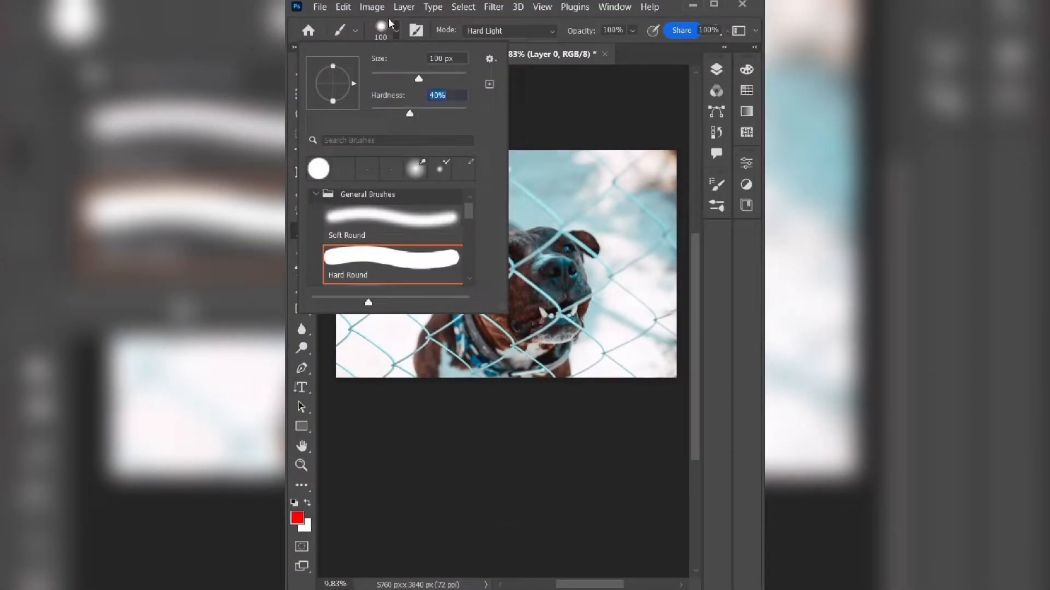
{"action": "left_click", "coordinate": [383, 28]}
{"action": "left_click", "coordinate": [397, 31]}
{"action": "key", "text": "Escape"}
{"action": "left_click", "coordinate": [300, 548]}
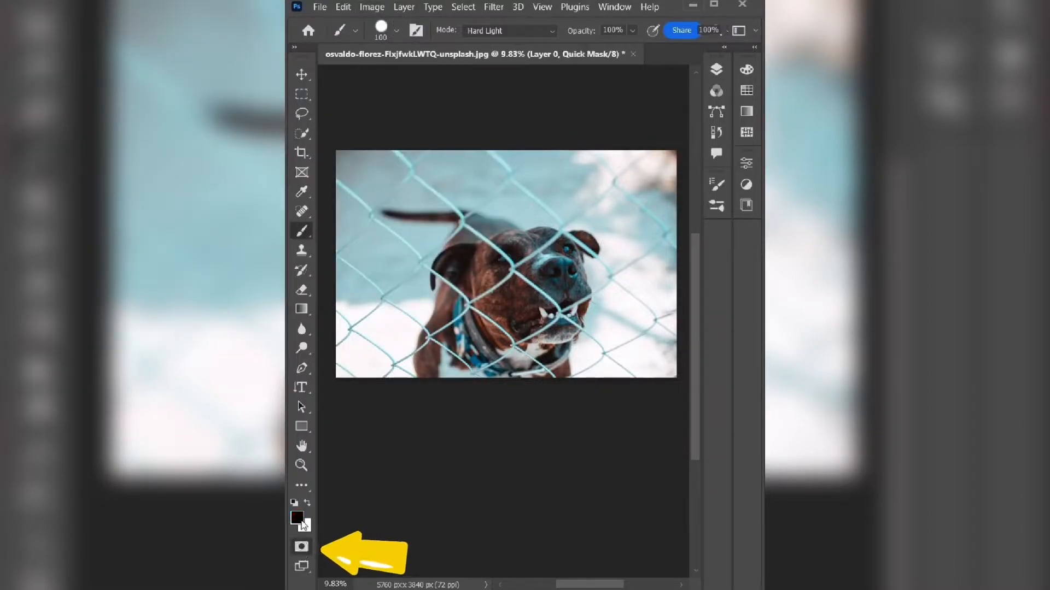
{"action": "double_click", "coordinate": [304, 544]}
{"action": "left_click", "coordinate": [591, 163]}
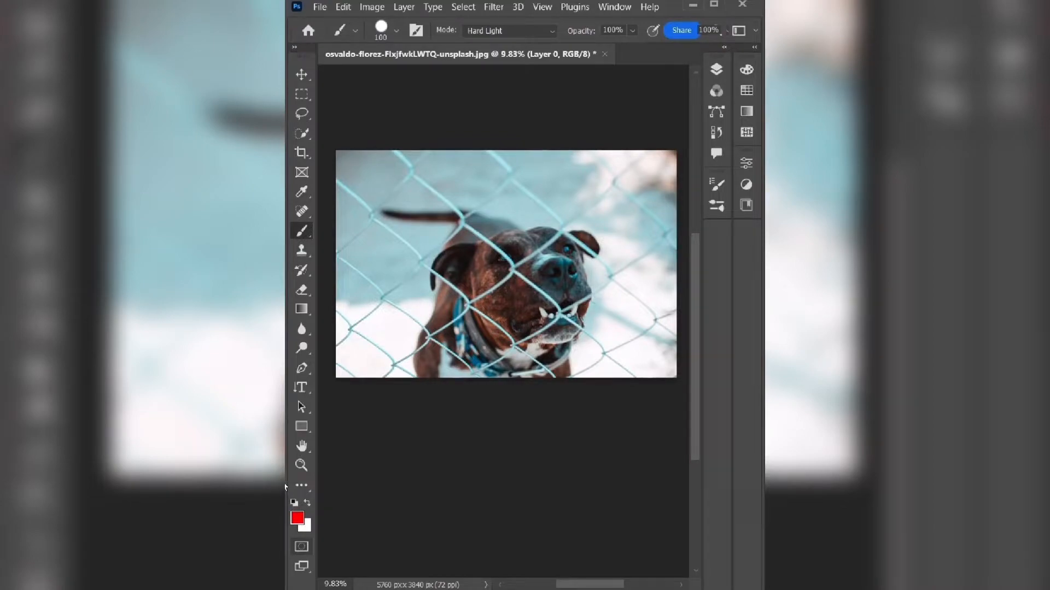
Add a new empty layer above the dog photo and set its opacity to 50%
{"action": "left_click", "coordinate": [713, 76]}
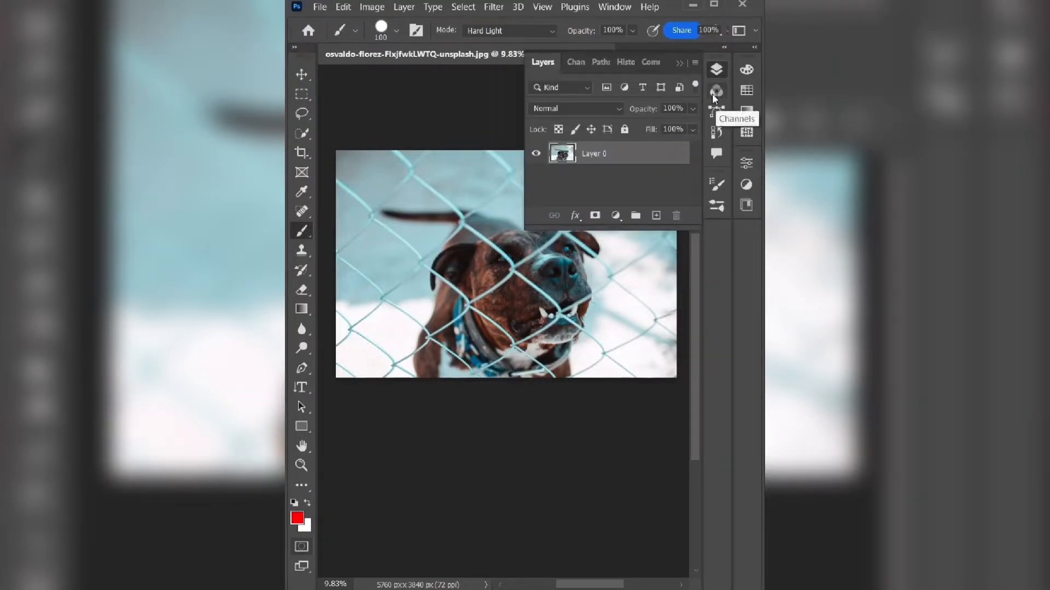
{"action": "left_click", "coordinate": [657, 216]}
{"action": "left_click", "coordinate": [692, 108]}
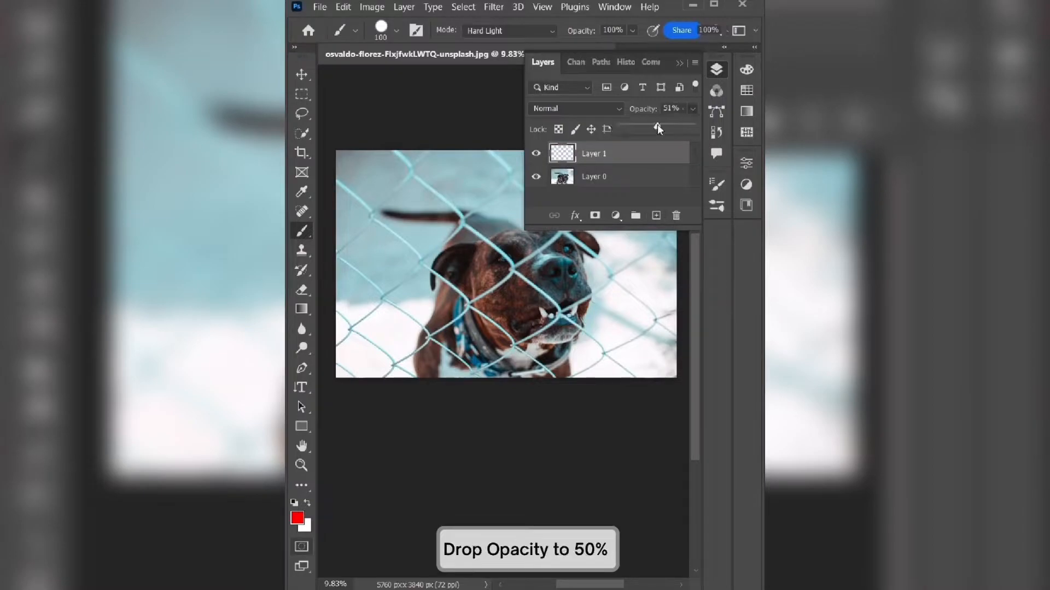
{"action": "left_click", "coordinate": [692, 107]}
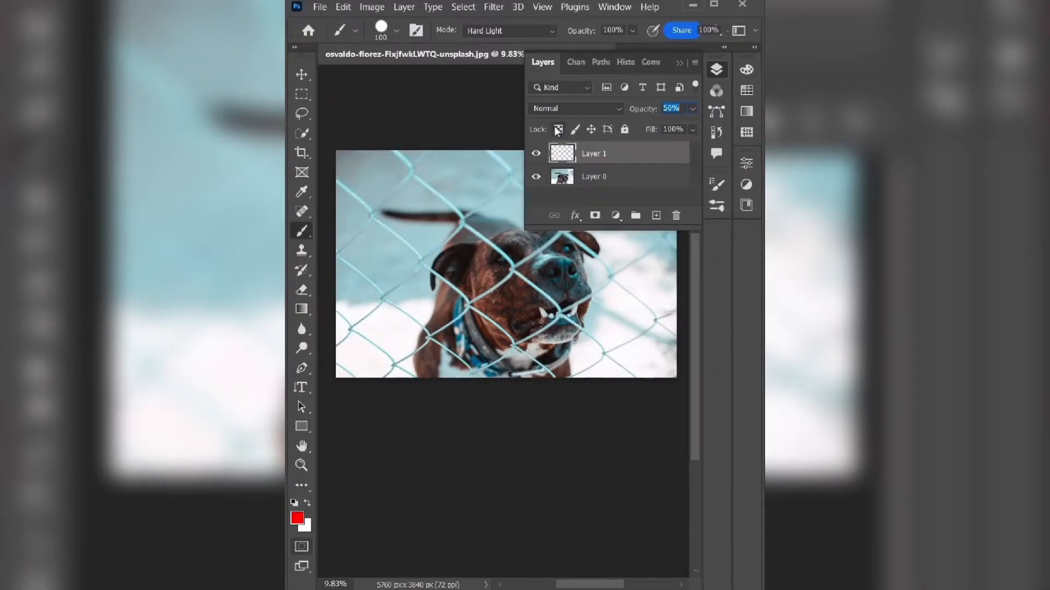
{"action": "left_click", "coordinate": [560, 338]}
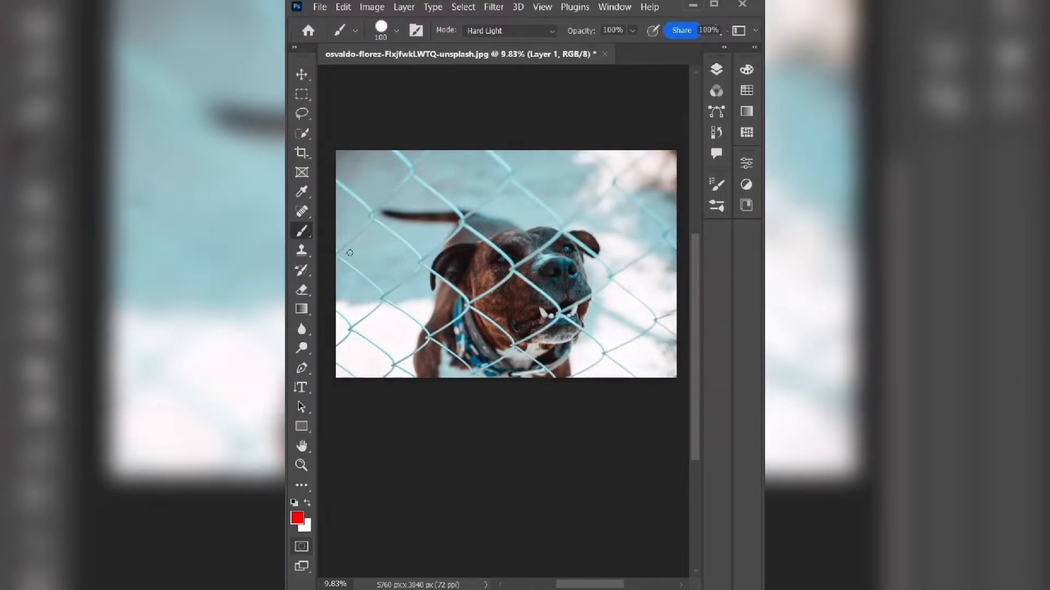
Paint over all the chain-link fence wires in red on the new layer, using a brush enlarged to 150 px
{"action": "scroll", "coordinate": [340, 236], "scroll_direction": "up", "scroll_amount": 10}
{"action": "key", "text": "bracketright"}
{"action": "key", "text": "bracketright"}
{"action": "mouse_move", "coordinate": [333, 93]}
{"action": "left_mouse_down"}
{"action": "mouse_move", "coordinate": [424, 187]}
{"action": "mouse_move", "coordinate": [334, 295]}
{"action": "left_mouse_up"}
{"action": "left_click_drag", "start_coordinate": [424, 187], "coordinate": [560, 313]}
{"action": "mouse_move", "coordinate": [424, 180]}
{"action": "left_mouse_down"}
{"action": "mouse_move", "coordinate": [550, 103]}
{"action": "mouse_move", "coordinate": [456, 392]}
{"action": "mouse_move", "coordinate": [367, 483]}
{"action": "left_mouse_up"}
{"action": "scroll", "coordinate": [367, 465], "scroll_direction": "down", "scroll_amount": 1}
{"action": "left_click_drag", "start_coordinate": [368, 433], "coordinate": [481, 525]}
{"action": "mouse_move", "coordinate": [452, 351]}
{"action": "left_mouse_down"}
{"action": "mouse_move", "coordinate": [609, 419]}
{"action": "mouse_move", "coordinate": [678, 369]}
{"action": "left_mouse_up"}
{"action": "scroll", "coordinate": [572, 339], "scroll_direction": "down", "scroll_amount": 3}
{"action": "scroll", "coordinate": [572, 340], "scroll_direction": "right", "scroll_amount": 3}
{"action": "mouse_move", "coordinate": [529, 365]}
{"action": "left_mouse_down"}
{"action": "mouse_move", "coordinate": [640, 304]}
{"action": "mouse_move", "coordinate": [524, 188]}
{"action": "left_mouse_up"}
{"action": "scroll", "coordinate": [524, 189], "scroll_direction": "up", "scroll_amount": 3}
{"action": "left_click_drag", "start_coordinate": [523, 296], "coordinate": [634, 206]}
{"action": "scroll", "coordinate": [602, 218], "scroll_direction": "up", "scroll_amount": 6}
{"action": "left_click_drag", "start_coordinate": [579, 156], "coordinate": [619, 196]}
{"action": "scroll", "coordinate": [514, 317], "scroll_direction": "right", "scroll_amount": 5}
{"action": "mouse_move", "coordinate": [407, 387]}
{"action": "left_mouse_down"}
{"action": "mouse_move", "coordinate": [527, 501]}
{"action": "mouse_move", "coordinate": [518, 297]}
{"action": "mouse_move", "coordinate": [407, 156]}
{"action": "left_mouse_up"}
{"action": "scroll", "coordinate": [503, 317], "scroll_direction": "down", "scroll_amount": 4}
{"action": "left_click_drag", "start_coordinate": [508, 299], "coordinate": [620, 400]}
{"action": "scroll", "coordinate": [637, 368], "scroll_direction": "right", "scroll_amount": 4}
{"action": "left_click_drag", "start_coordinate": [486, 425], "coordinate": [626, 344]}
{"action": "left_click_drag", "start_coordinate": [512, 217], "coordinate": [644, 127]}
{"action": "scroll", "coordinate": [639, 129], "scroll_direction": "up", "scroll_amount": 3}
{"action": "left_click_drag", "start_coordinate": [646, 207], "coordinate": [520, 87]}
{"action": "scroll", "coordinate": [520, 87], "scroll_direction": "up", "scroll_amount": 3}
{"action": "left_click_drag", "start_coordinate": [517, 221], "coordinate": [436, 142]}
{"action": "left_click_drag", "start_coordinate": [513, 216], "coordinate": [592, 155]}
{"action": "scroll", "coordinate": [456, 368], "scroll_direction": "down", "scroll_amount": 6}
{"action": "scroll", "coordinate": [456, 368], "scroll_direction": "up", "scroll_amount": 1}
{"action": "scroll", "coordinate": [456, 368], "scroll_direction": "left", "scroll_amount": 3}
Load the pixels of the painted fence layer as a selection and hide that layer
{"action": "left_click", "coordinate": [715, 70]}
{"action": "left_click", "coordinate": [535, 154]}
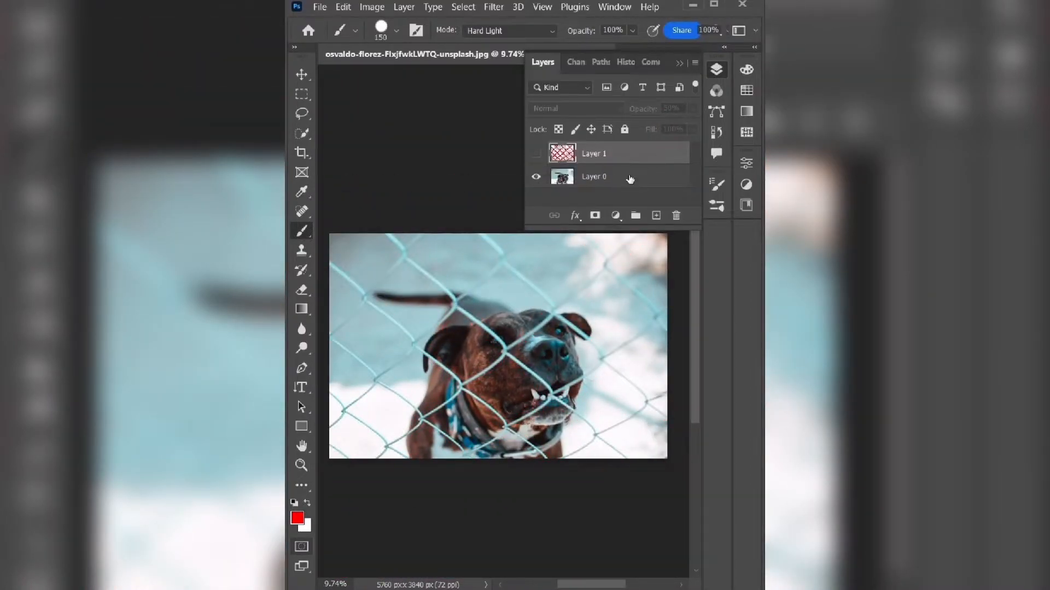
{"action": "right_click", "coordinate": [572, 153]}
{"action": "left_click", "coordinate": [599, 180]}
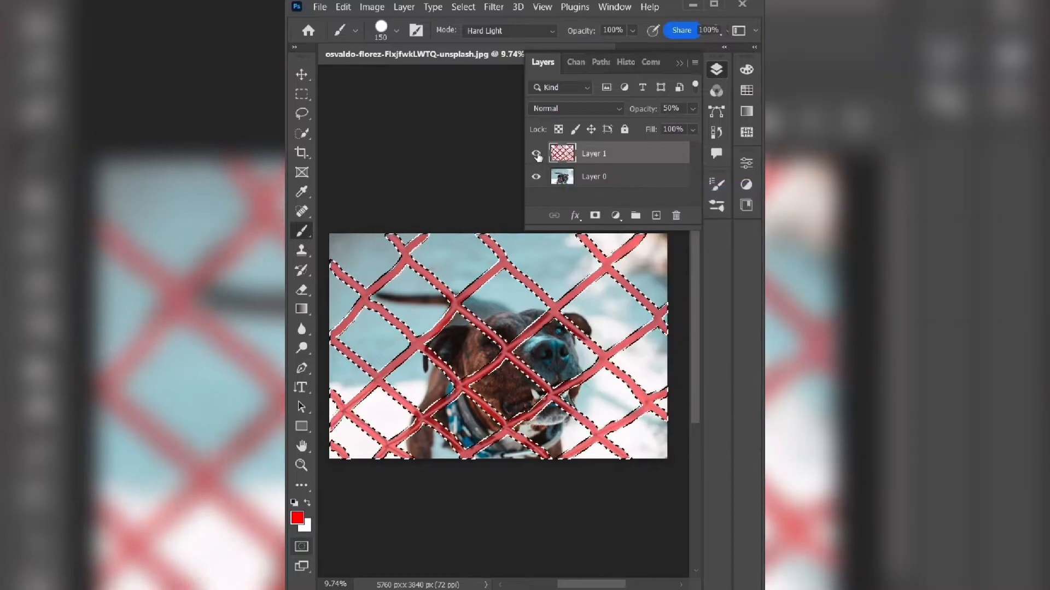
Fill the selected fence areas on Layer 0 with Content-Aware contents using Color Adaptation, and deselect
{"action": "left_click", "coordinate": [598, 180]}
{"action": "left_click", "coordinate": [343, 6]}
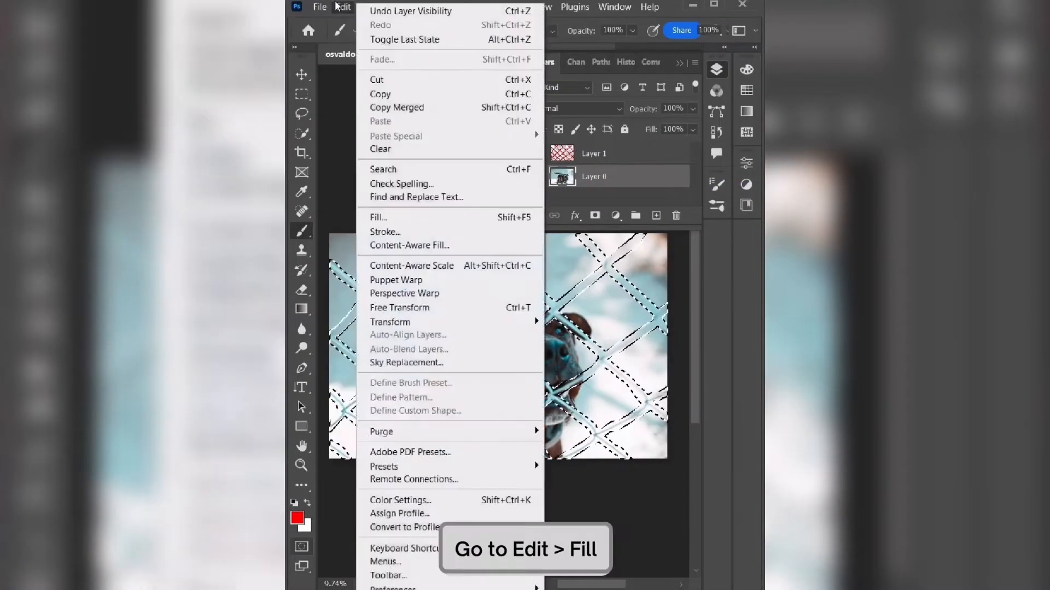
{"action": "left_click", "coordinate": [383, 218]}
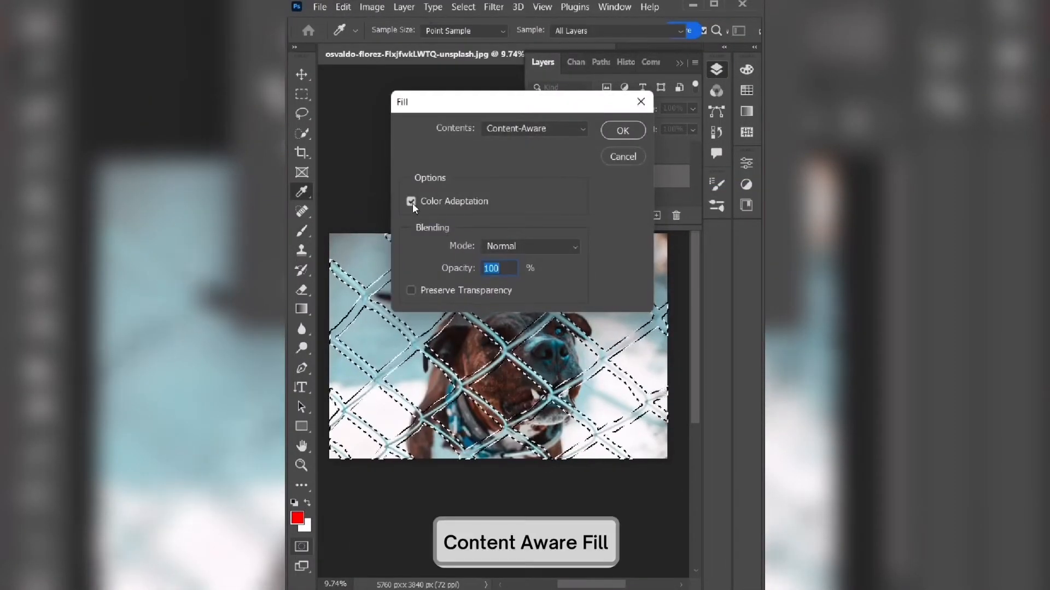
{"action": "left_click", "coordinate": [622, 130]}
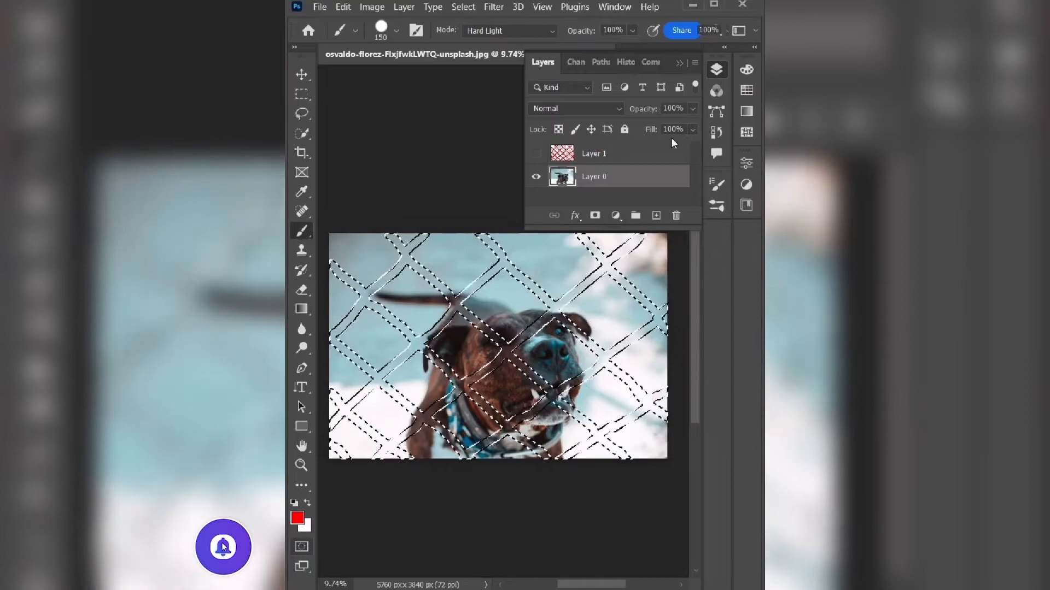
{"action": "key", "text": "ctrl+d"}
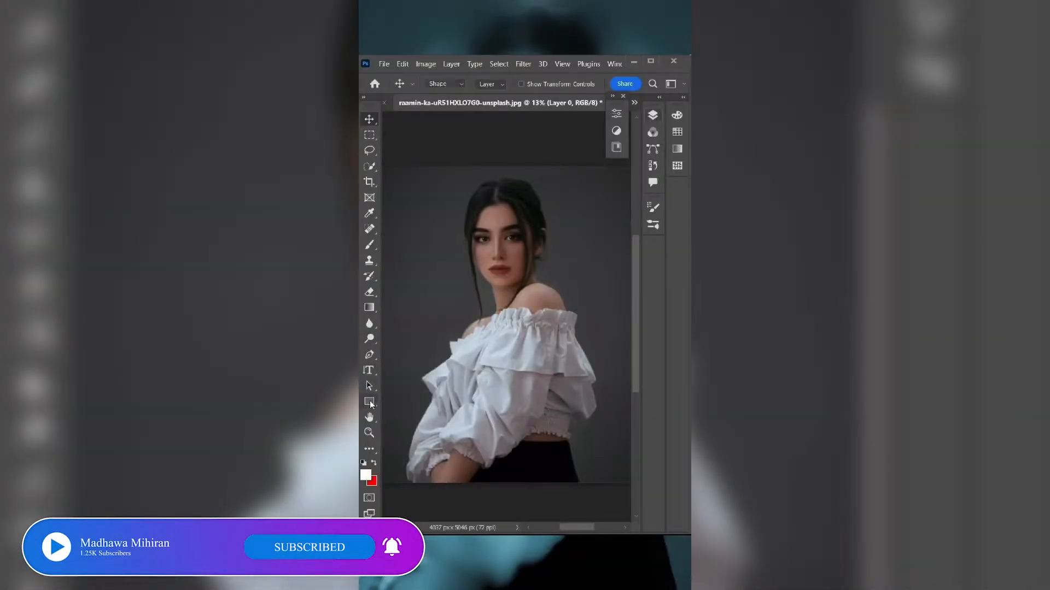
Draw a rectangle shape of about 1958 × 1899 px around the woman's head in the portrait
{"action": "right_click", "coordinate": [369, 403]}
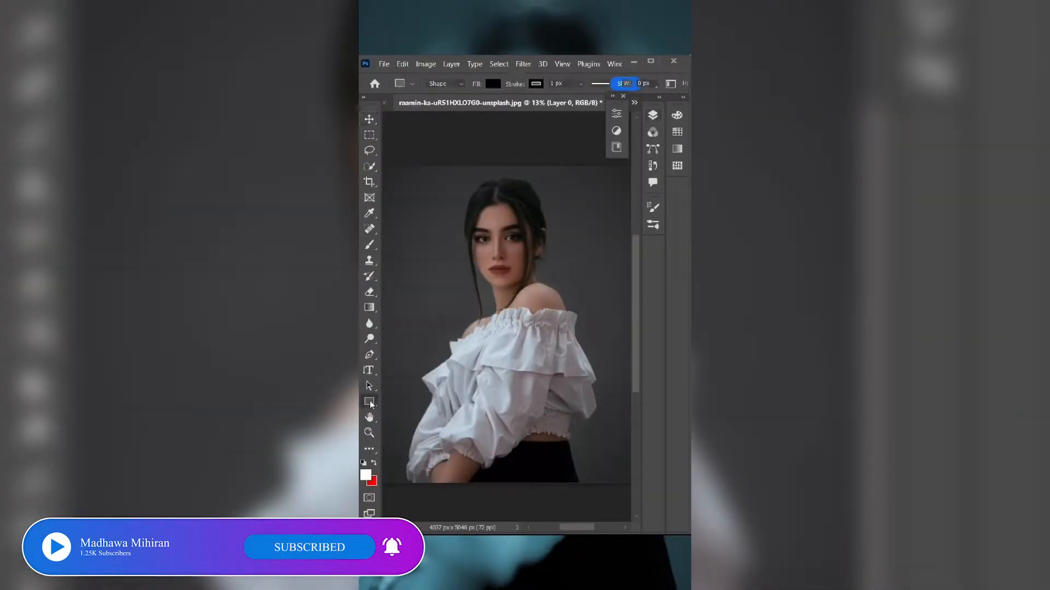
{"action": "left_click", "coordinate": [416, 399]}
{"action": "left_click_drag", "start_coordinate": [446, 177], "coordinate": [573, 285]}
Remove the rectangle's fill and give it a white stroke 30.07 px wide
{"action": "left_click", "coordinate": [477, 250]}
{"action": "left_click", "coordinate": [468, 312]}
{"action": "left_click", "coordinate": [478, 249]}
{"action": "left_click", "coordinate": [477, 234]}
{"action": "left_click", "coordinate": [452, 256]}
{"action": "left_click", "coordinate": [492, 237]}
{"action": "left_click", "coordinate": [502, 268]}
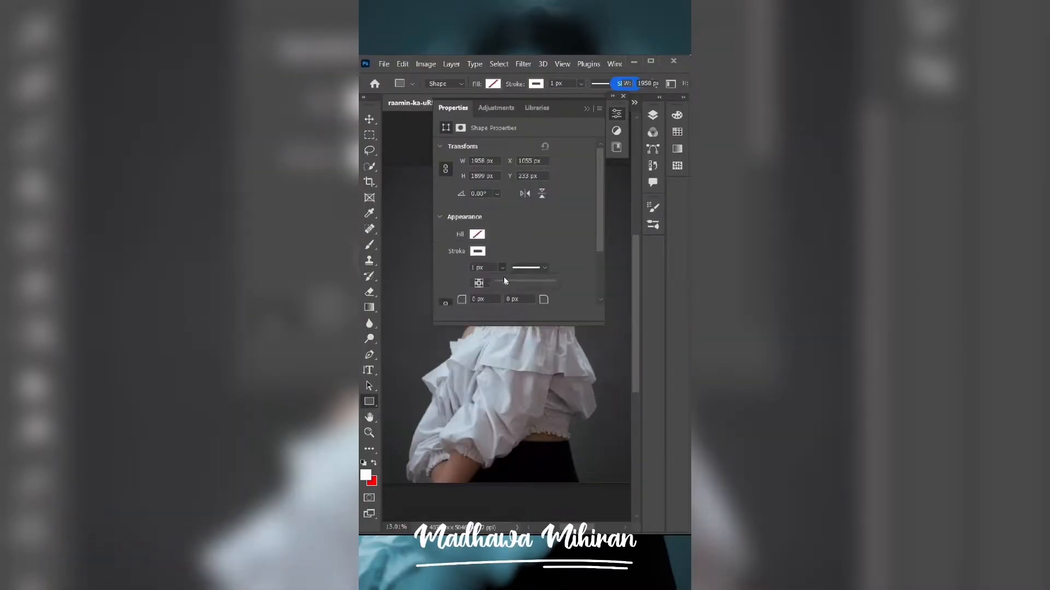
{"action": "left_click_drag", "start_coordinate": [536, 284], "coordinate": [533, 284]}
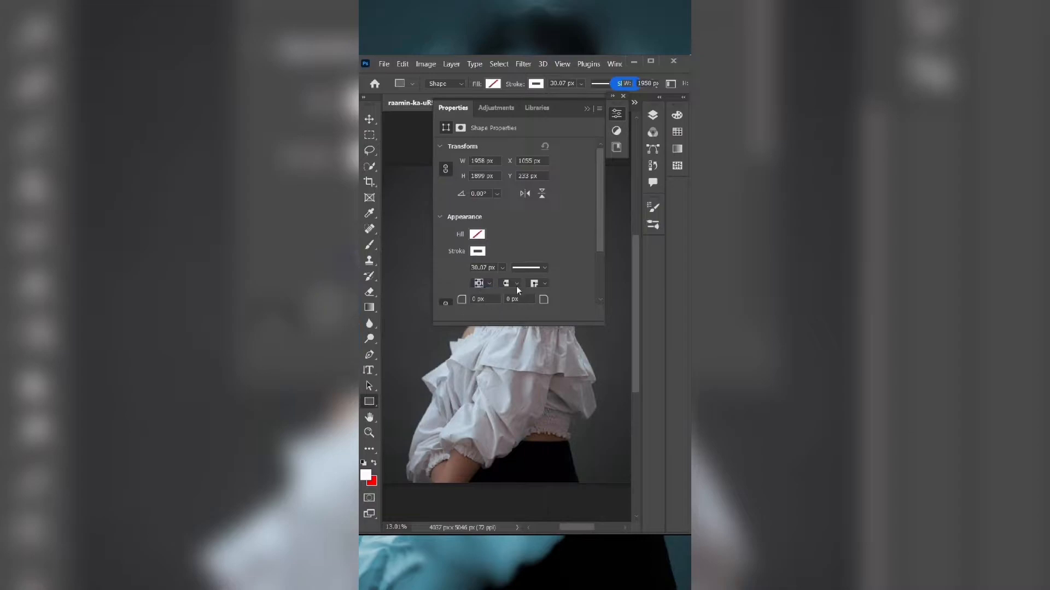
Rotate the rectangle about 45° into a diamond around the woman's head and shrink it slightly
{"action": "left_click", "coordinate": [586, 109]}
{"action": "left_click", "coordinate": [652, 114]}
{"action": "left_click", "coordinate": [369, 386]}
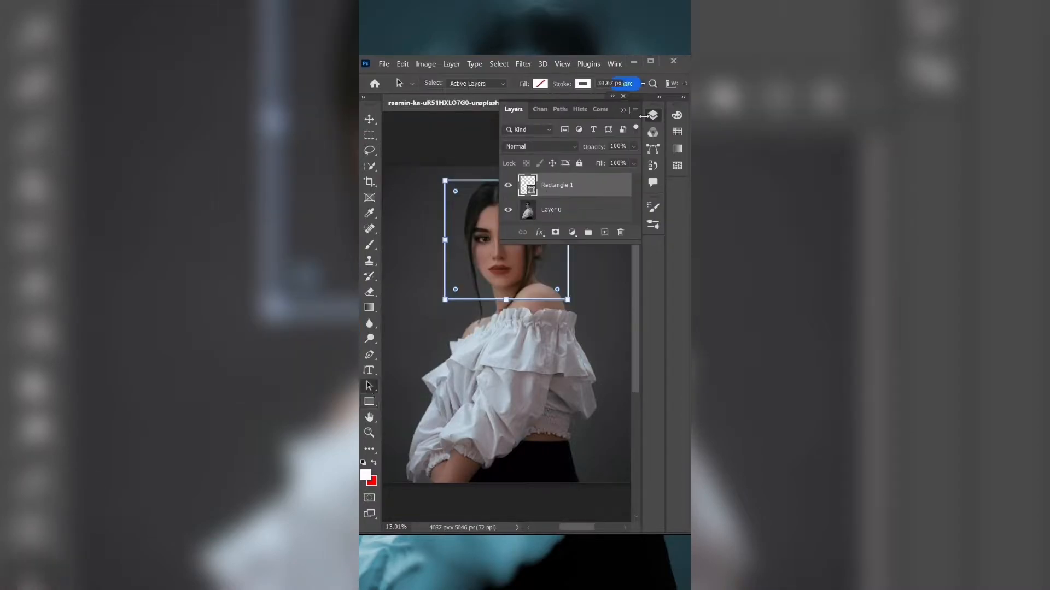
{"action": "left_click", "coordinate": [653, 115]}
{"action": "left_click_drag", "start_coordinate": [581, 177], "coordinate": [603, 241]}
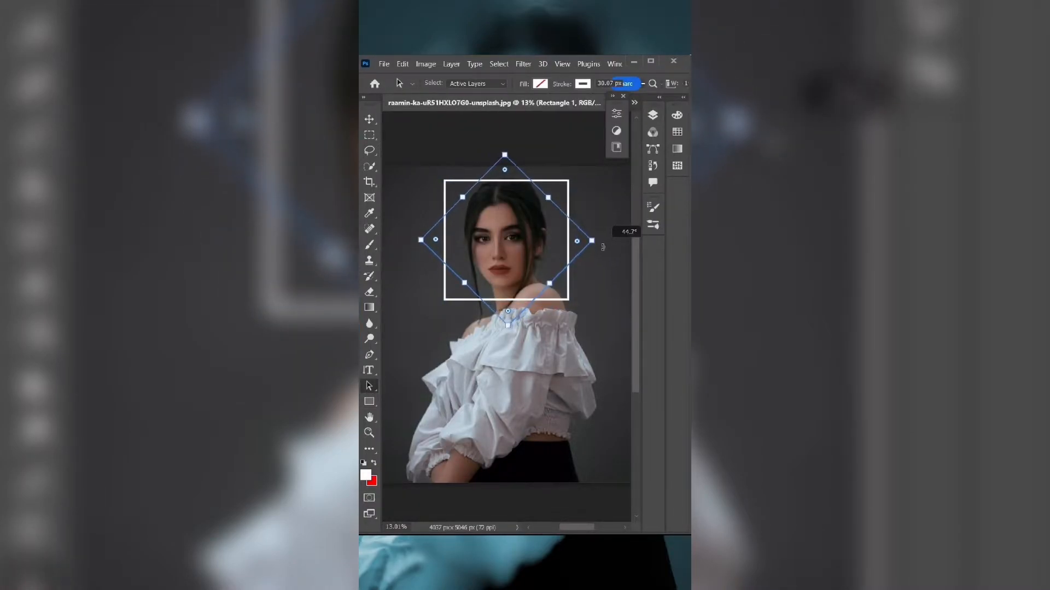
{"action": "key", "text": "Return"}
{"action": "left_click_drag", "start_coordinate": [507, 324], "coordinate": [504, 316]}
Add a layer mask to the diamond and paint its frame out where it crosses the hair, neck and shoulder
{"action": "left_click", "coordinate": [653, 115]}
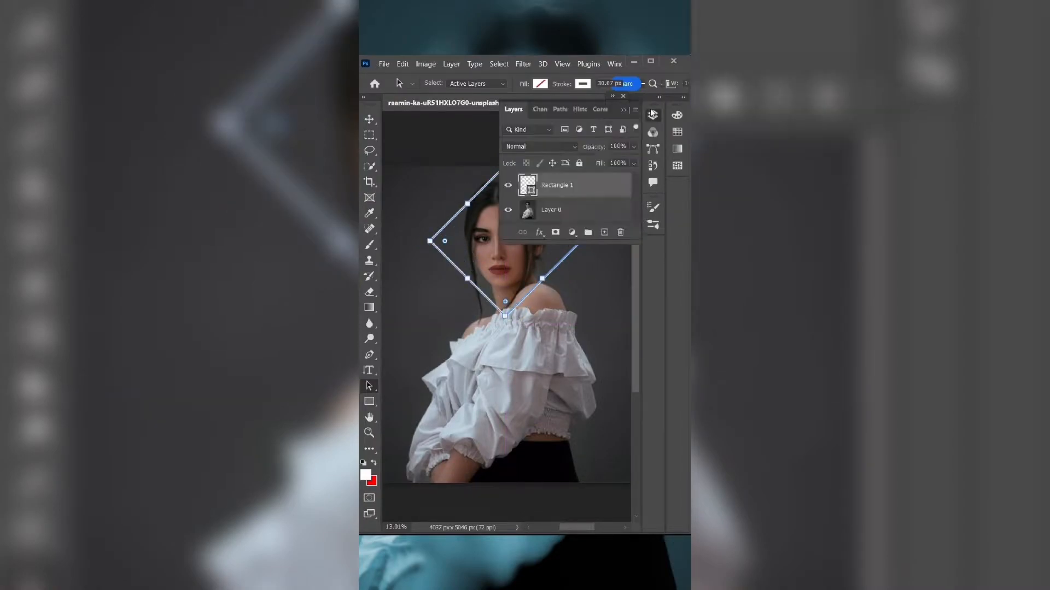
{"action": "left_click", "coordinate": [370, 121]}
{"action": "left_click", "coordinate": [652, 115]}
{"action": "left_click", "coordinate": [369, 245]}
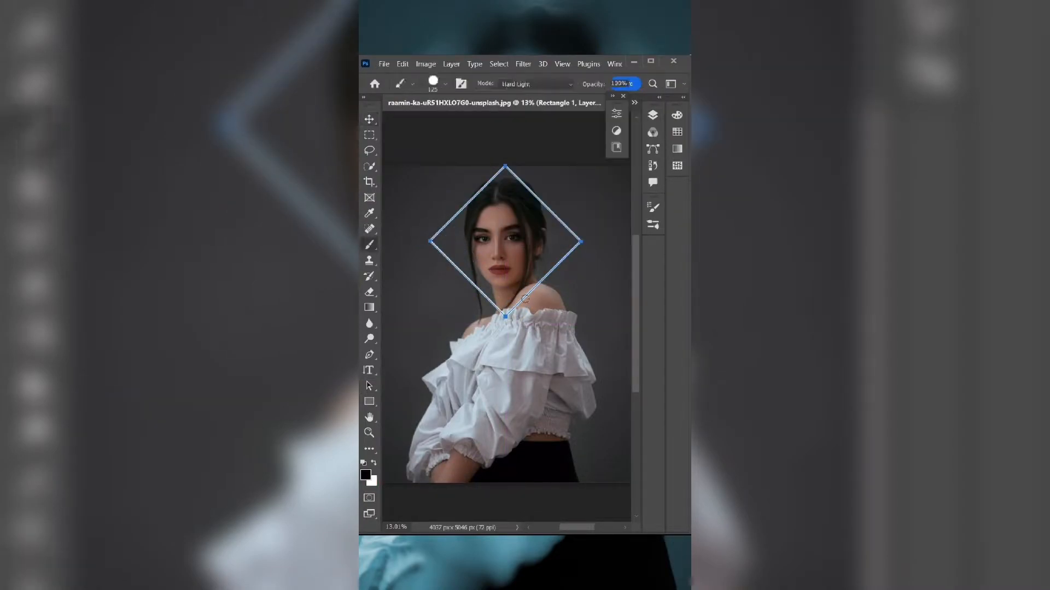
{"action": "scroll", "coordinate": [488, 189], "scroll_direction": "up", "scroll_amount": 3}
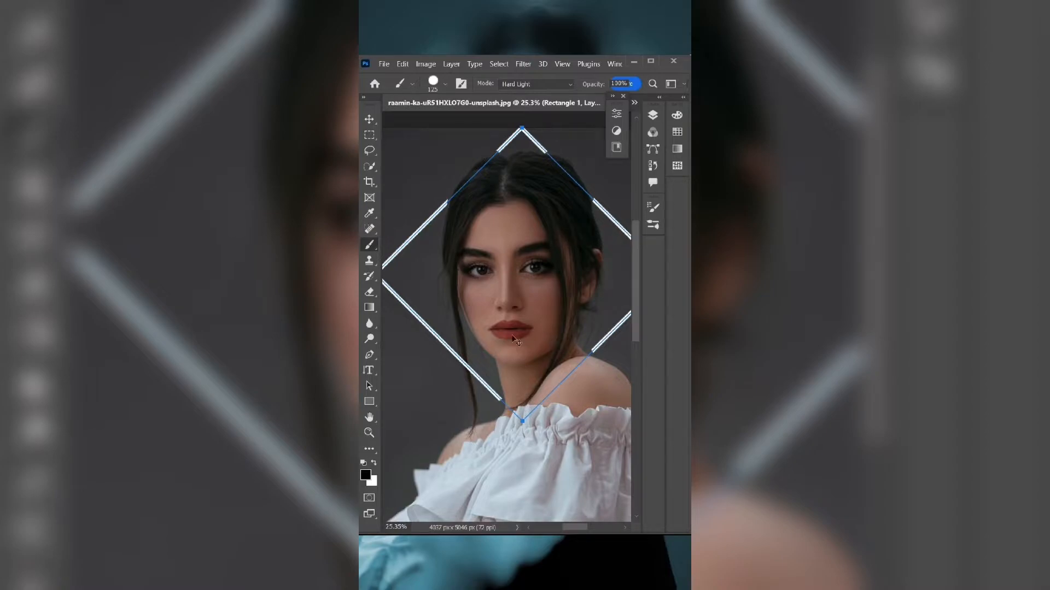
{"action": "left_click", "coordinate": [592, 348]}
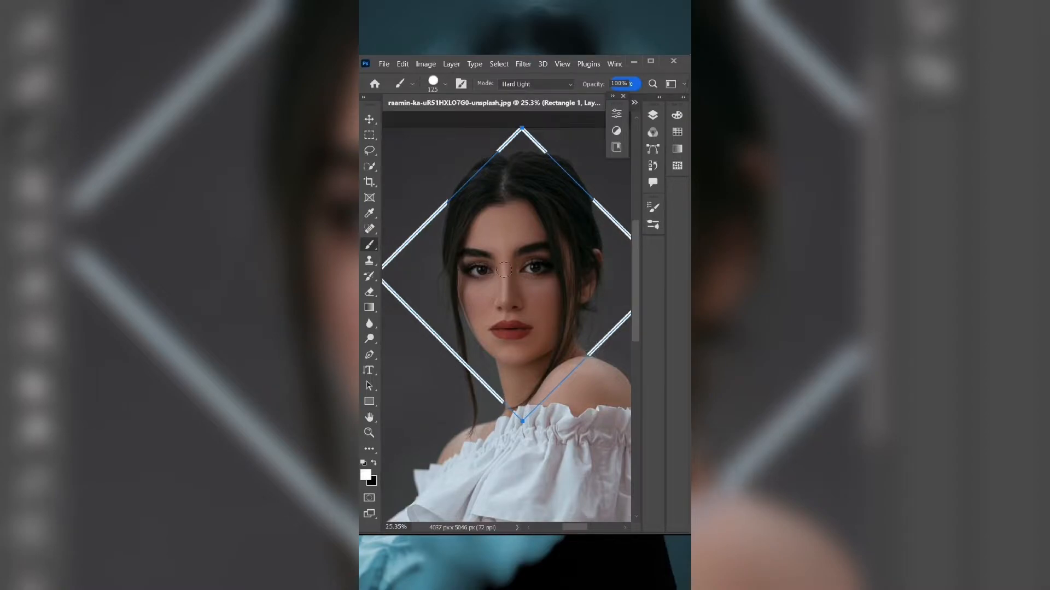
Give the Rectangle 1 layer a cyan Outer Glow with Normal blending, 100% opacity and 158 px size
{"action": "scroll", "coordinate": [505, 267], "scroll_direction": "down", "scroll_amount": 4}
{"action": "left_click", "coordinate": [652, 115]}
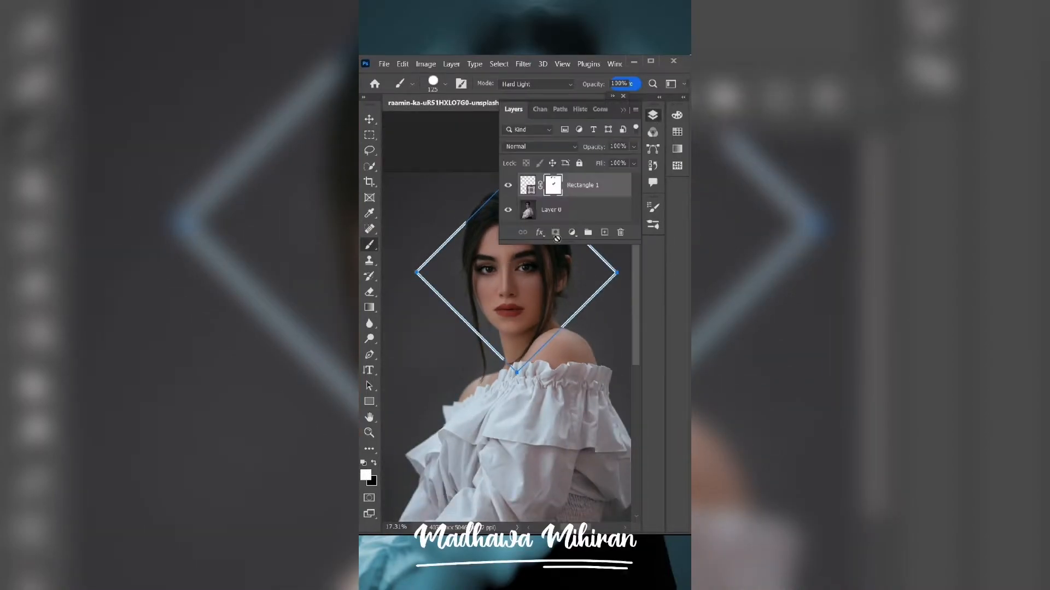
{"action": "left_click", "coordinate": [540, 232]}
{"action": "left_click", "coordinate": [569, 243]}
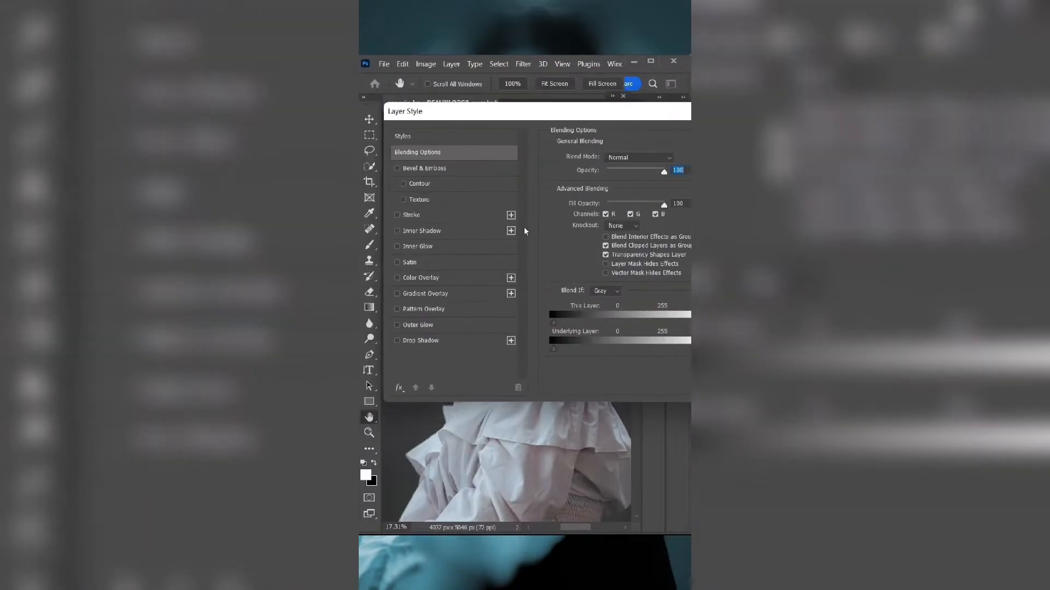
{"action": "left_click", "coordinate": [378, 320]}
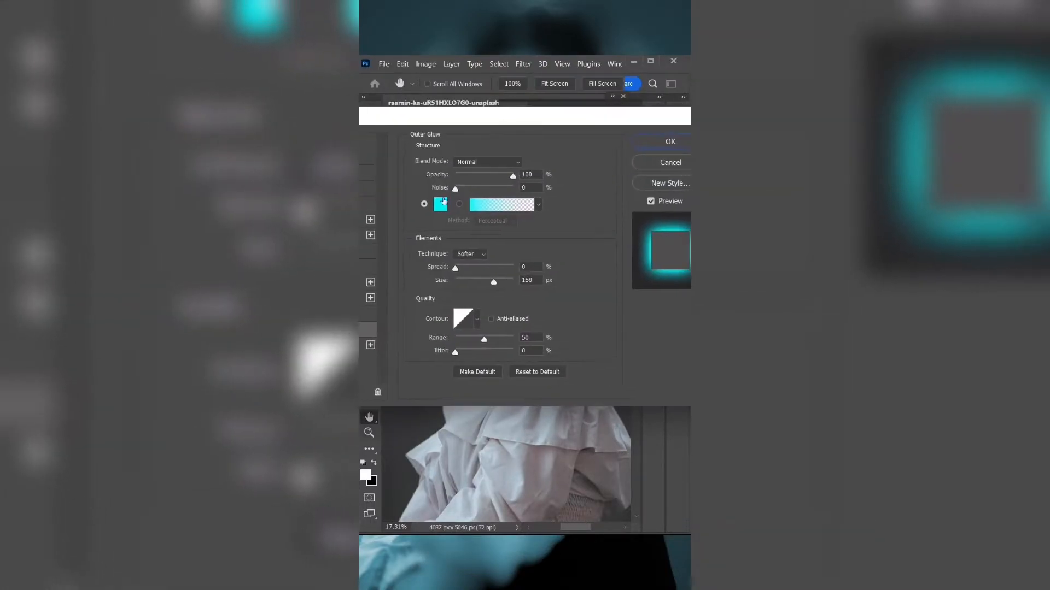
{"action": "left_click", "coordinate": [440, 204]}
{"action": "left_click", "coordinate": [645, 145]}
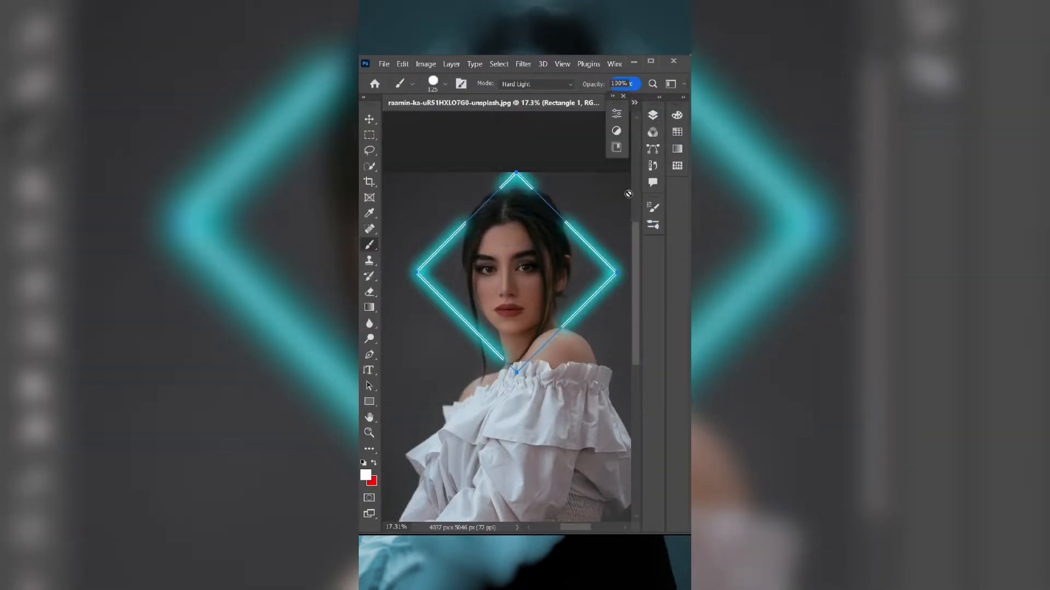
Add a Hue/Saturation adjustment layer with Colorize on, hue 192 and saturation 25 to tint the portrait blue
{"action": "left_click", "coordinate": [653, 116]}
{"action": "left_click", "coordinate": [572, 231]}
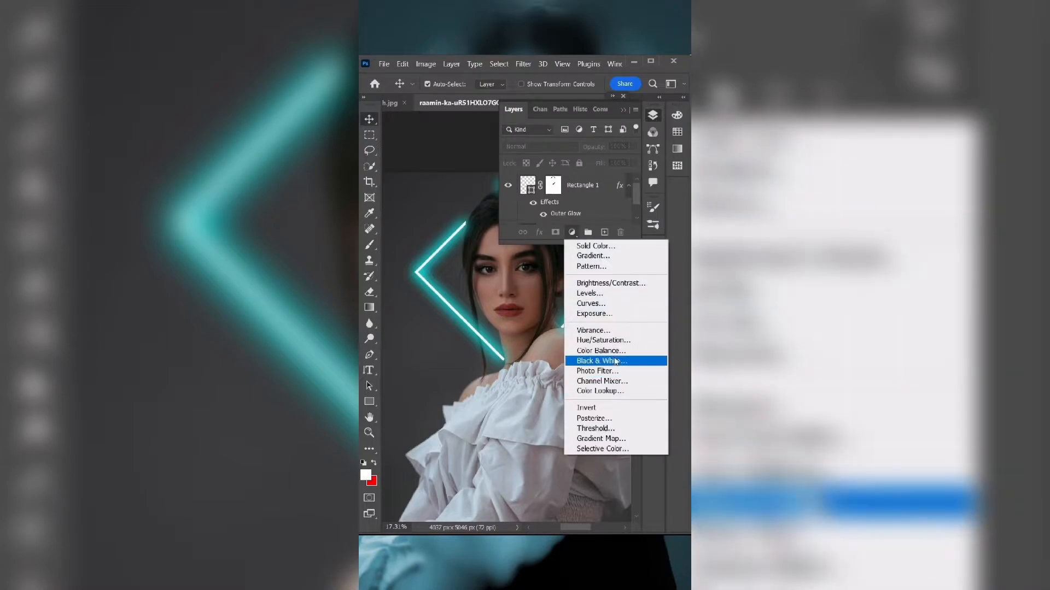
{"action": "left_click", "coordinate": [600, 342]}
{"action": "left_click", "coordinate": [501, 258]}
{"action": "left_click_drag", "start_coordinate": [489, 194], "coordinate": [522, 198]}
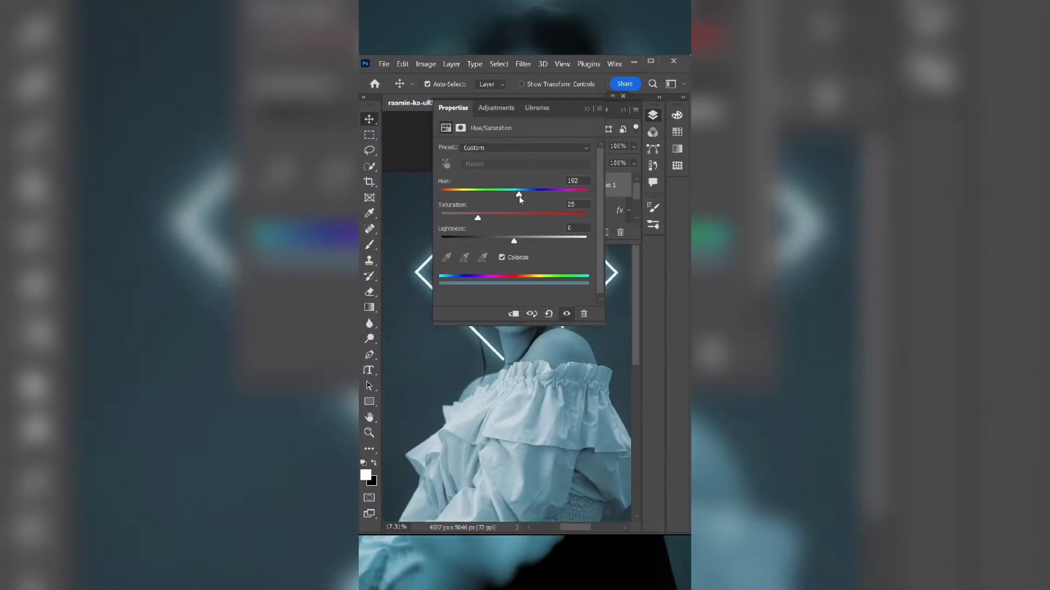
{"action": "left_click", "coordinate": [588, 108]}
{"action": "left_click", "coordinate": [624, 110]}
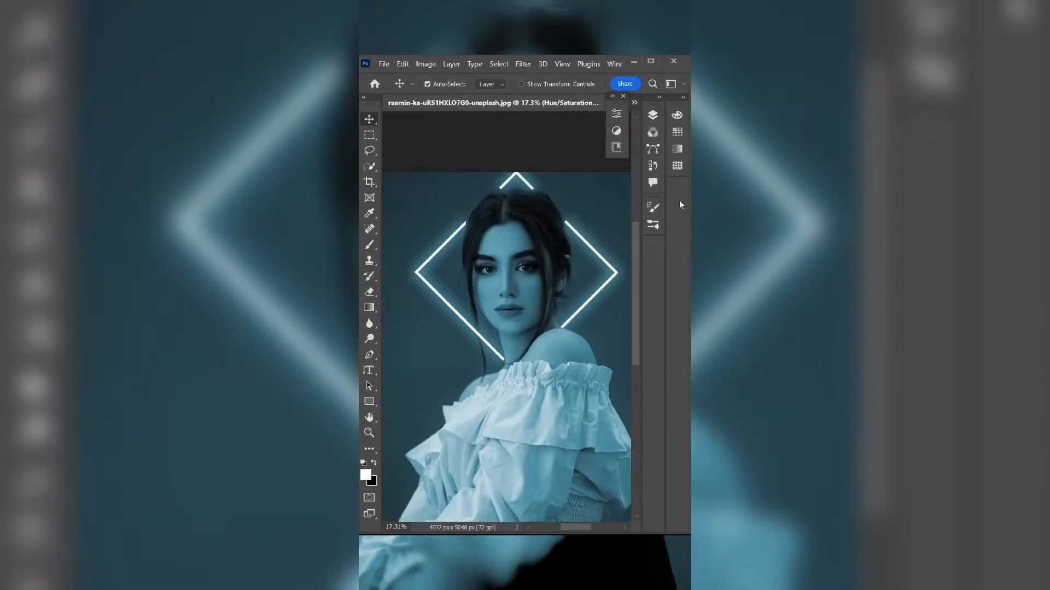
{"action": "scroll", "coordinate": [531, 262], "scroll_direction": "down", "scroll_amount": 3}
{"action": "scroll", "coordinate": [533, 264], "scroll_direction": "down", "scroll_amount": 4}
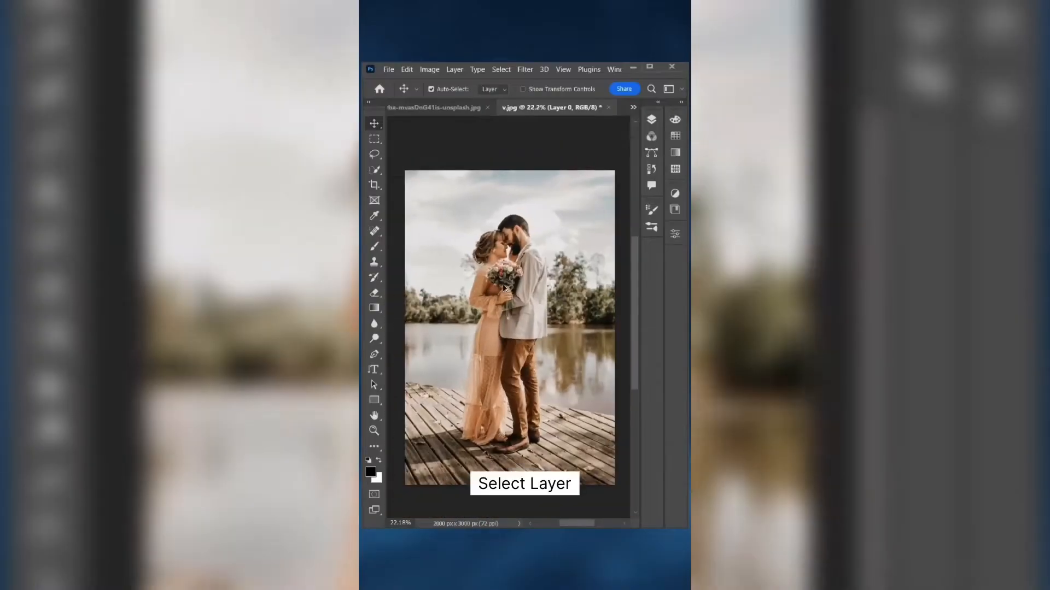
Cut out the couple on Layer 0 by removing the photo's background
{"action": "left_click", "coordinate": [651, 120]}
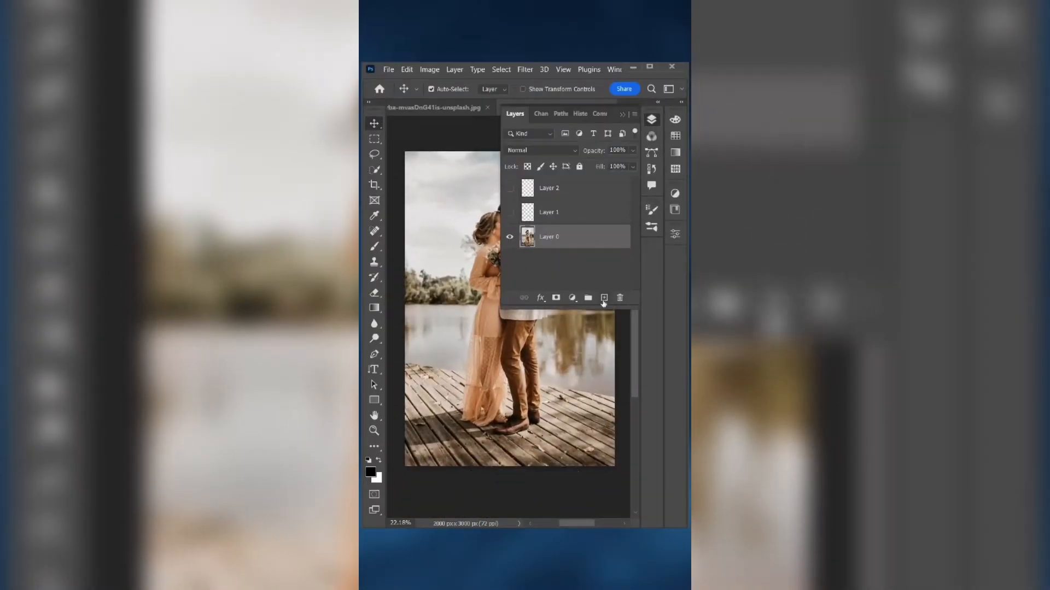
{"action": "left_click", "coordinate": [675, 234]}
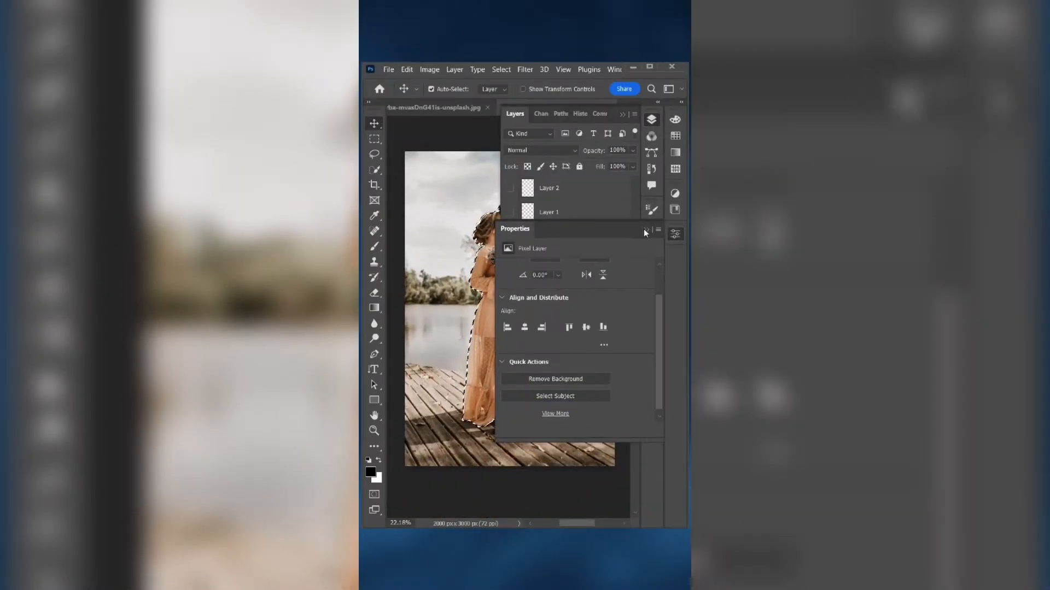
{"action": "left_click", "coordinate": [555, 378]}
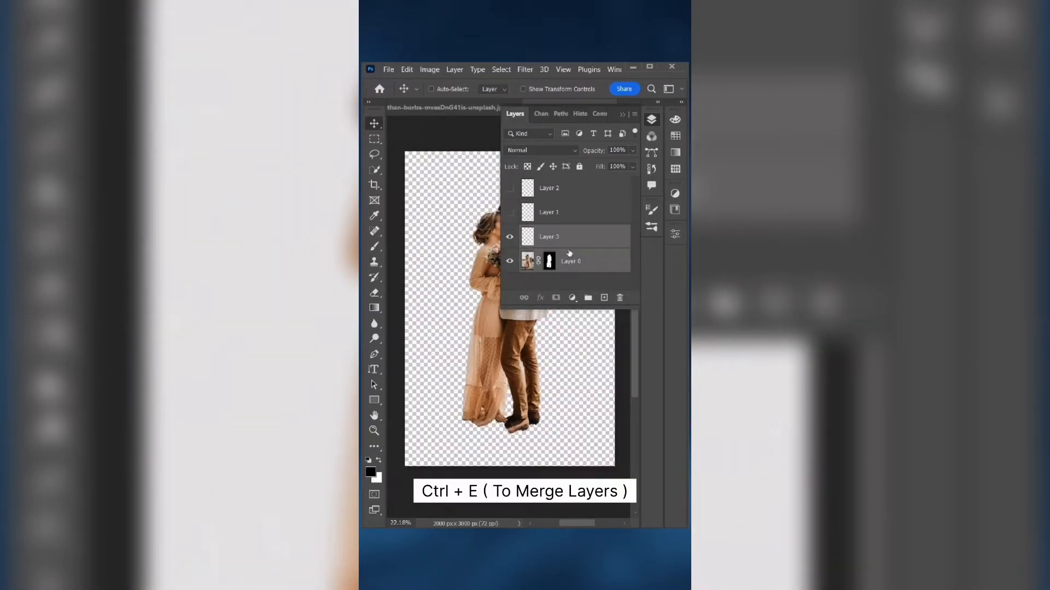
Enlarge the yellow drip on Layer 1 to about 247.8% and place it across the couple's hips
{"action": "key", "text": "ctrl+e"}
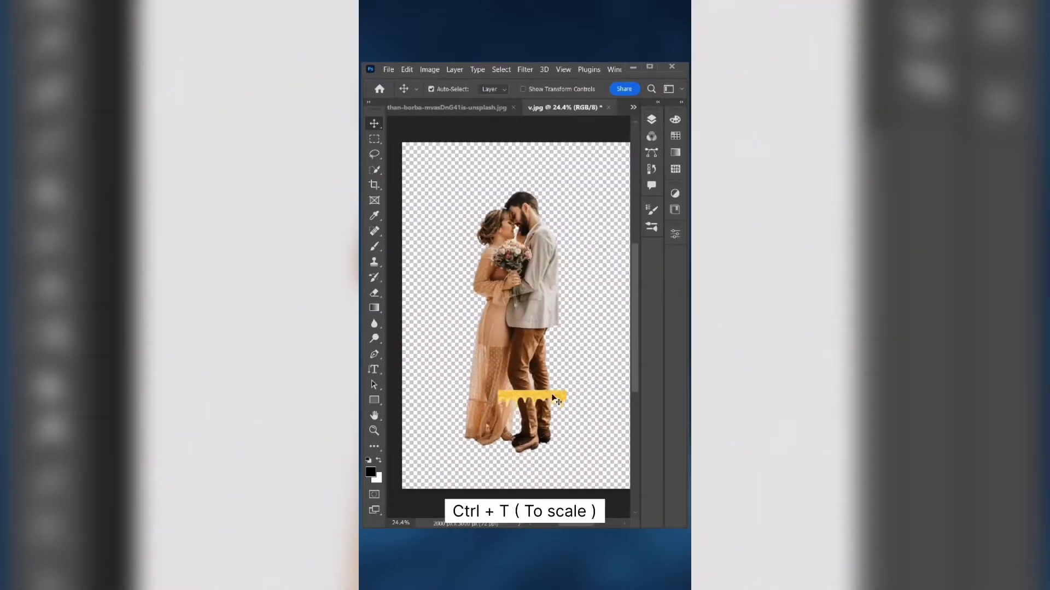
{"action": "key", "text": "ctrl+t"}
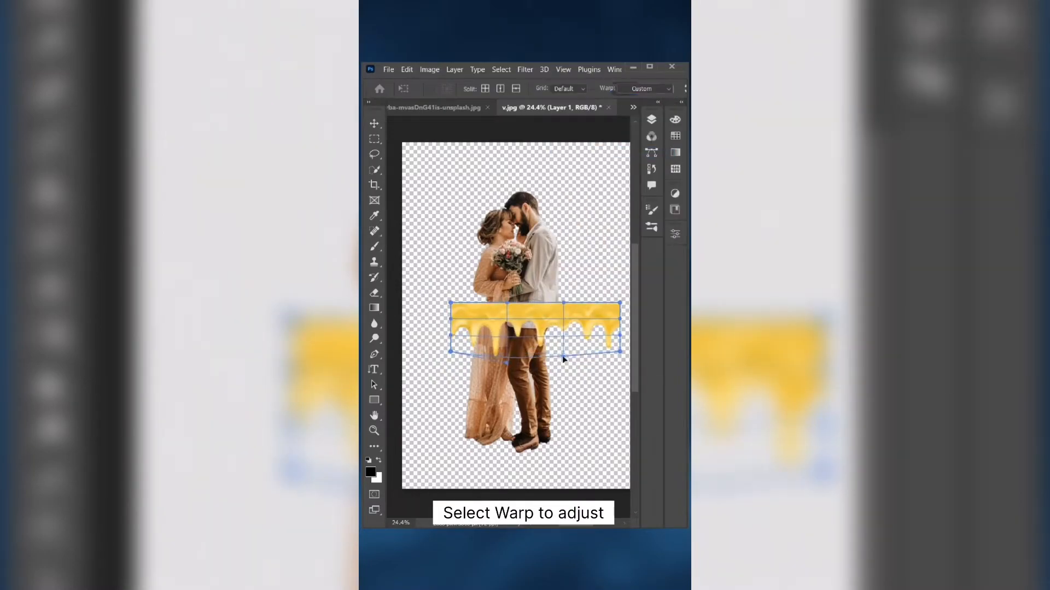
{"action": "left_click_drag", "start_coordinate": [563, 359], "coordinate": [448, 362]}
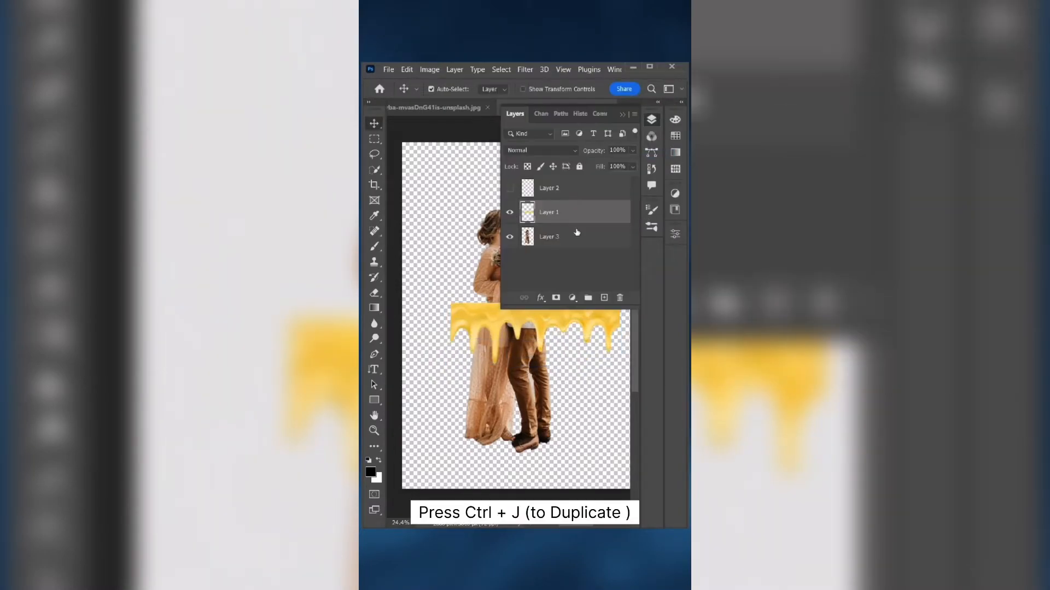
Duplicate the couple layer with the copy hidden, and move the drip layer beneath both
{"action": "left_click", "coordinate": [569, 238]}
{"action": "key", "text": "ctrl+j"}
{"action": "left_click_drag", "start_coordinate": [563, 213], "coordinate": [572, 277]}
{"action": "left_click", "coordinate": [509, 213]}
Clip Layer 3 with the couple to the drip layer using a clipping mask
{"action": "left_click", "coordinate": [554, 238]}
{"action": "right_click", "coordinate": [554, 238]}
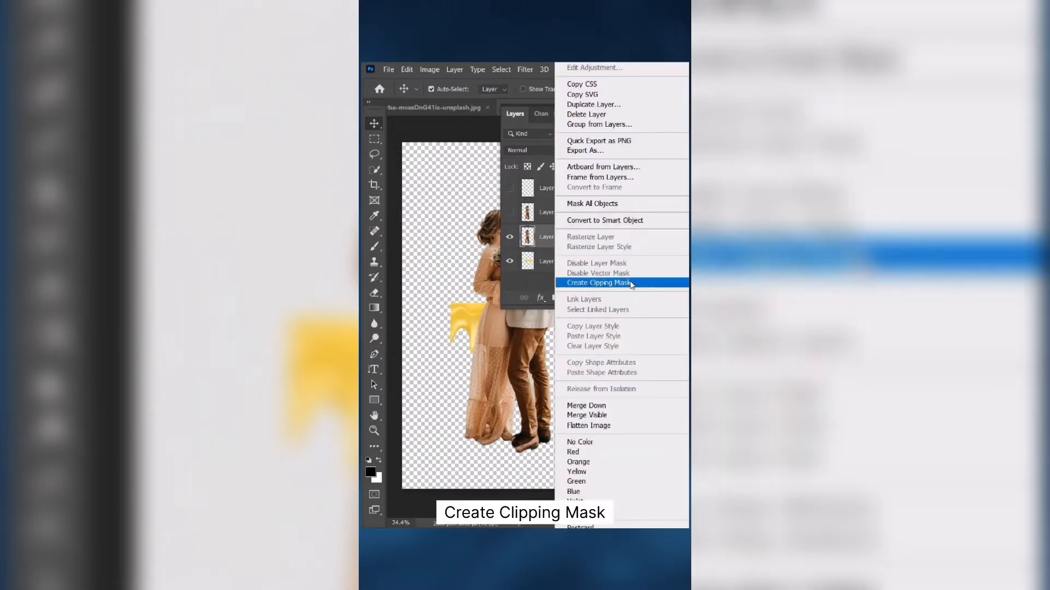
{"action": "left_click", "coordinate": [590, 282]}
Load Layer 3's pixels as a selection and use it as a layer mask on the drip layer
{"action": "right_click", "coordinate": [542, 236]}
{"action": "left_click", "coordinate": [584, 268]}
{"action": "left_click", "coordinate": [572, 262]}
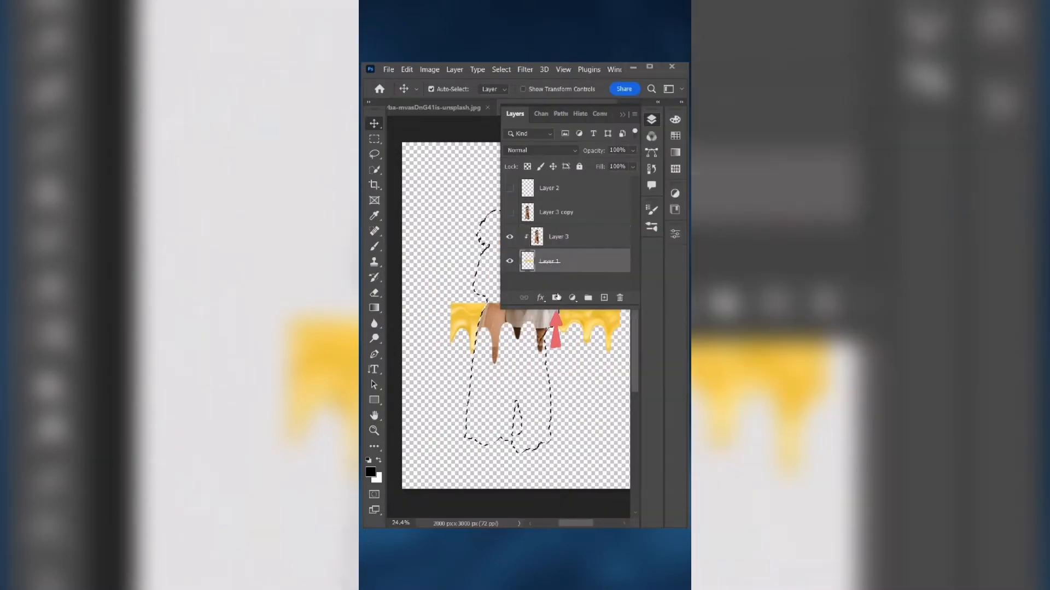
{"action": "left_click", "coordinate": [556, 298]}
{"action": "left_click", "coordinate": [650, 120]}
{"action": "left_click", "coordinate": [649, 122]}
Show Layer 3 copy and mask out the couple's legs around and below the drip shape with a brush
{"action": "left_click", "coordinate": [510, 212]}
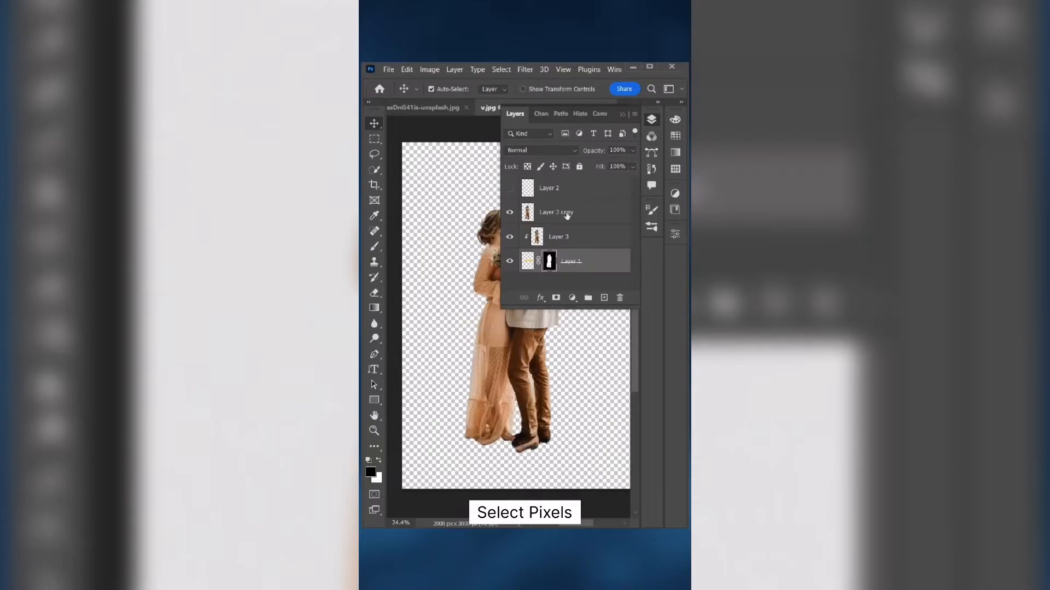
{"action": "left_click", "coordinate": [586, 211]}
{"action": "left_click", "coordinate": [556, 298]}
{"action": "left_click", "coordinate": [649, 122]}
{"action": "left_click", "coordinate": [374, 246]}
{"action": "mouse_move", "coordinate": [495, 355]}
{"action": "left_mouse_down"}
{"action": "mouse_move", "coordinate": [491, 406]}
{"action": "mouse_move", "coordinate": [489, 363]}
{"action": "left_mouse_up"}
{"action": "left_click", "coordinate": [374, 123]}
Merge Layer 3 copy, Layer 3 and Layer 1 into one layer and rename it couple
{"action": "left_click", "coordinate": [652, 120]}
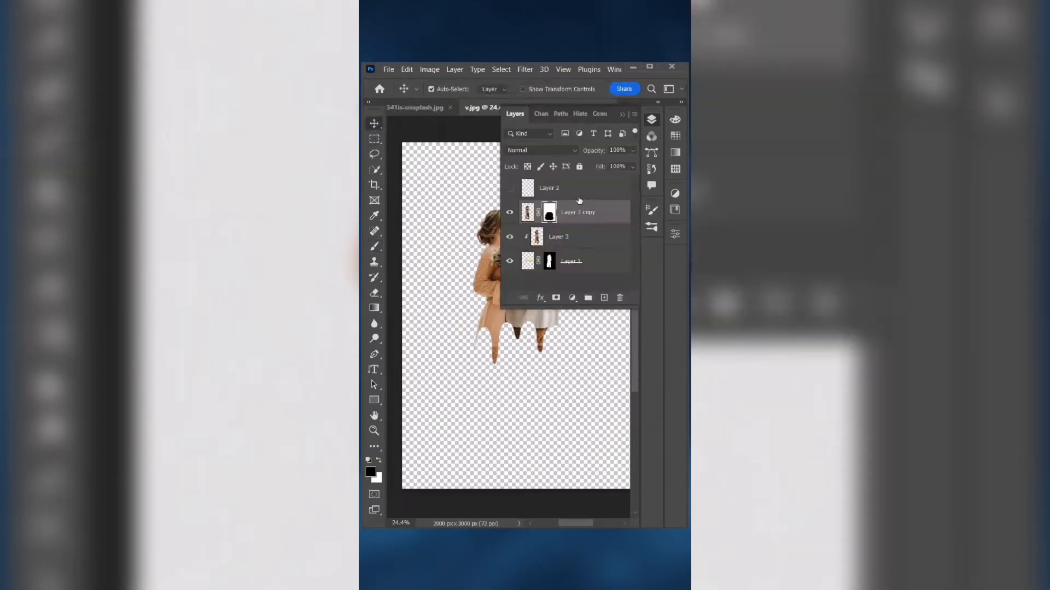
{"action": "left_click", "coordinate": [586, 238], "text": "ctrl"}
{"action": "left_click", "coordinate": [590, 261], "text": "ctrl"}
{"action": "key", "text": "ctrl+e"}
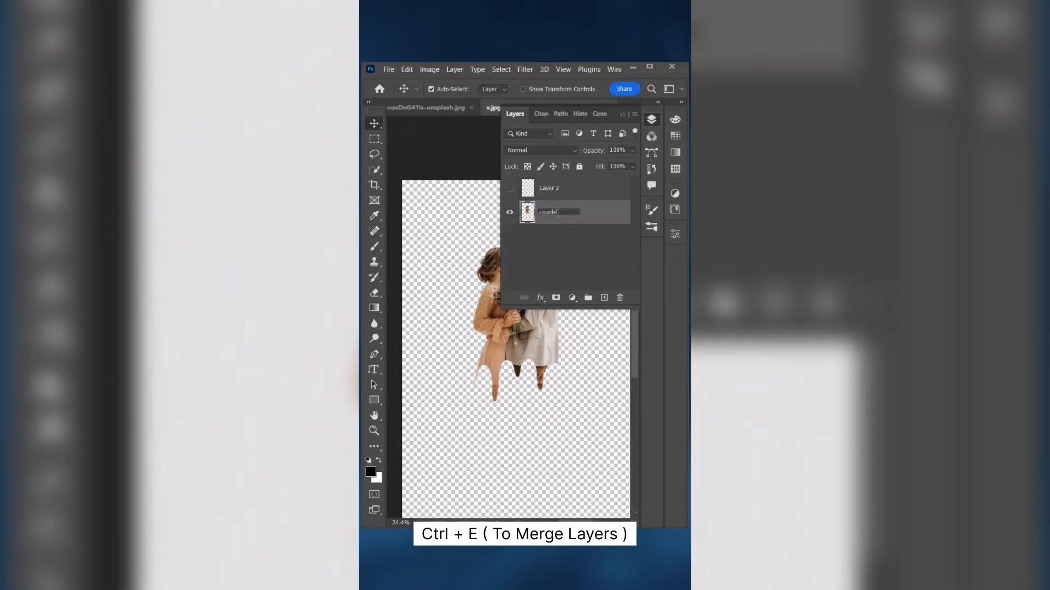
{"action": "left_click", "coordinate": [558, 265]}
Move the couple slightly lower on the canvas
{"action": "left_click", "coordinate": [651, 120]}
{"action": "scroll", "coordinate": [558, 278], "scroll_direction": "down", "scroll_amount": 1}
{"action": "left_click_drag", "start_coordinate": [525, 285], "coordinate": [515, 319]}
Create a new layer beneath the couple layer and fill it with white using the Paint Bucket
{"action": "left_click", "coordinate": [652, 120]}
{"action": "left_click", "coordinate": [604, 298]}
{"action": "left_click_drag", "start_coordinate": [571, 214], "coordinate": [568, 250]}
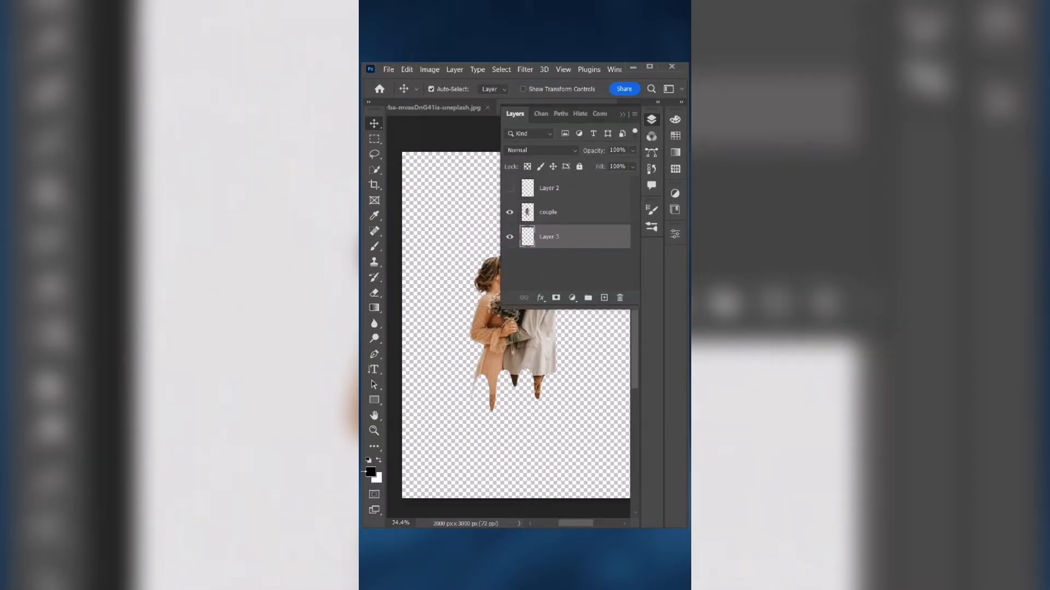
{"action": "right_click", "coordinate": [375, 309]}
{"action": "left_click", "coordinate": [416, 319]}
{"action": "left_click", "coordinate": [464, 400]}
Add another new layer and choose the yellow-to-red preset from the Oranges group for the Gradient tool
{"action": "left_click", "coordinate": [603, 298]}
{"action": "right_click", "coordinate": [374, 308]}
{"action": "left_click", "coordinate": [415, 309]}
{"action": "left_click", "coordinate": [449, 89]}
{"action": "left_click", "coordinate": [461, 175]}
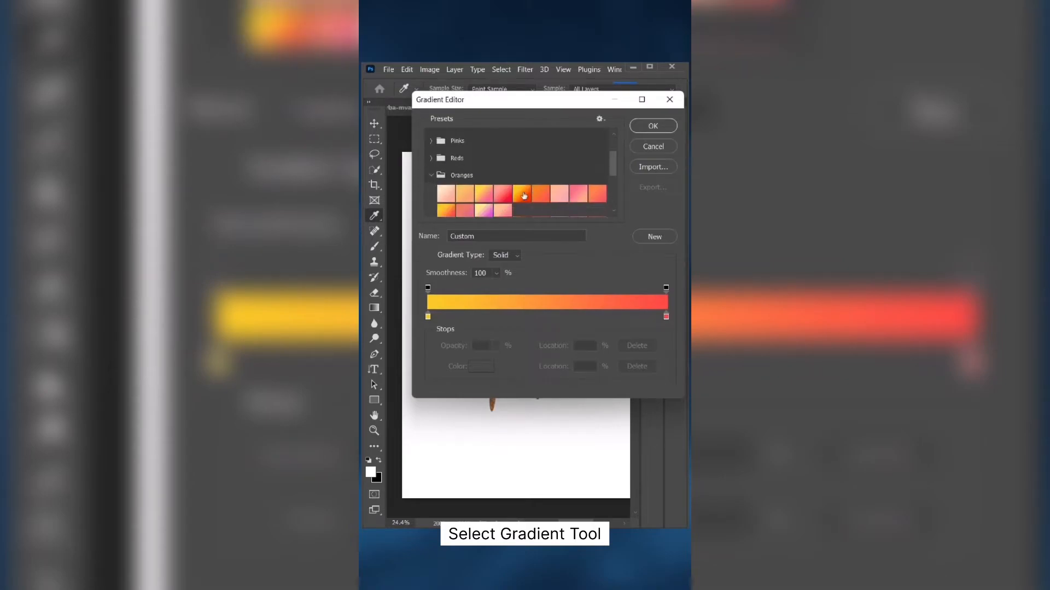
{"action": "left_click", "coordinate": [523, 196]}
{"action": "left_click", "coordinate": [653, 125]}
{"action": "left_click", "coordinate": [655, 122]}
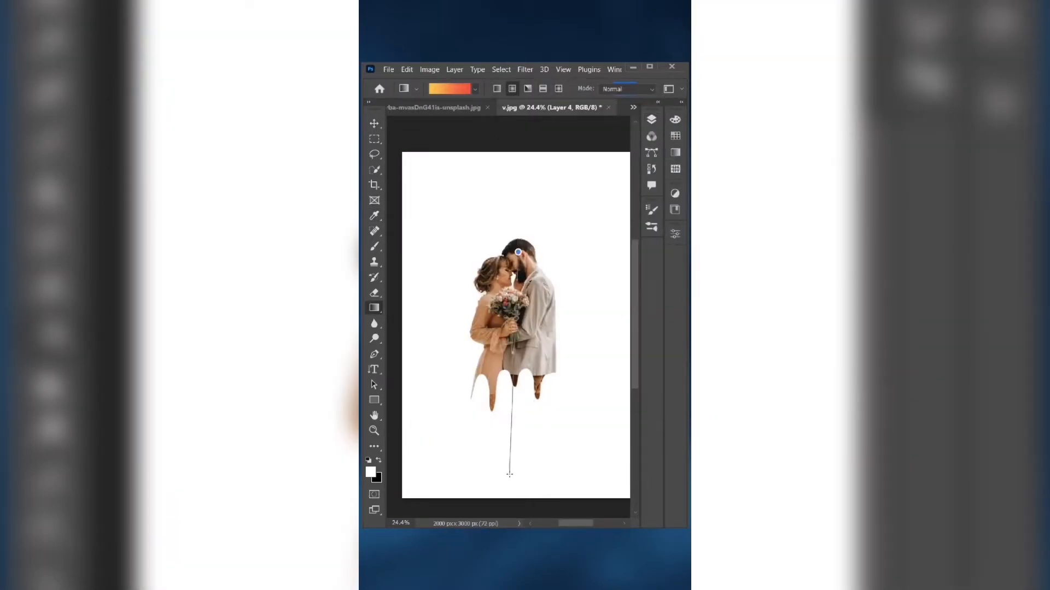
{"action": "left_click_drag", "start_coordinate": [510, 474], "coordinate": [510, 475]}
{"action": "left_click_drag", "start_coordinate": [522, 304], "coordinate": [499, 457]}
{"action": "key", "text": "ctrl+z"}
{"action": "key", "text": "ctrl+z"}
Draw a radial gradient from the couple's heads down toward the canvas bottom, and show Layer 2 with the splash
{"action": "left_click_drag", "start_coordinate": [509, 247], "coordinate": [508, 451]}
{"action": "left_click", "coordinate": [651, 119]}
{"action": "left_click", "coordinate": [509, 189]}
{"action": "left_click", "coordinate": [651, 119]}
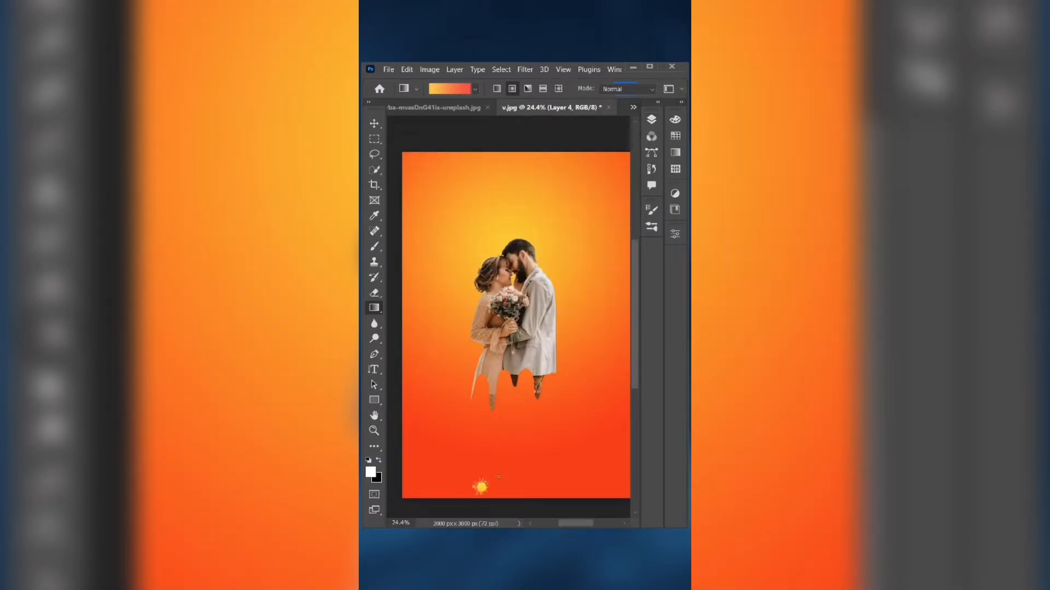
Enlarge the yellow splash on Layer 2 and place it behind the woman's head
{"action": "left_click", "coordinate": [374, 123]}
{"action": "left_click", "coordinate": [651, 119]}
{"action": "left_click", "coordinate": [562, 195]}
{"action": "key", "text": "ctrl+t"}
{"action": "left_click_drag", "start_coordinate": [481, 487], "coordinate": [501, 295]}
{"action": "left_click_drag", "start_coordinate": [481, 275], "coordinate": [485, 280]}
{"action": "key", "text": "Return"}
Duplicate the splash layer and place the copy beside the lower edge of the man's coat
{"action": "left_click_drag", "start_coordinate": [593, 195], "coordinate": [604, 297]}
{"action": "left_click_drag", "start_coordinate": [484, 271], "coordinate": [555, 366]}
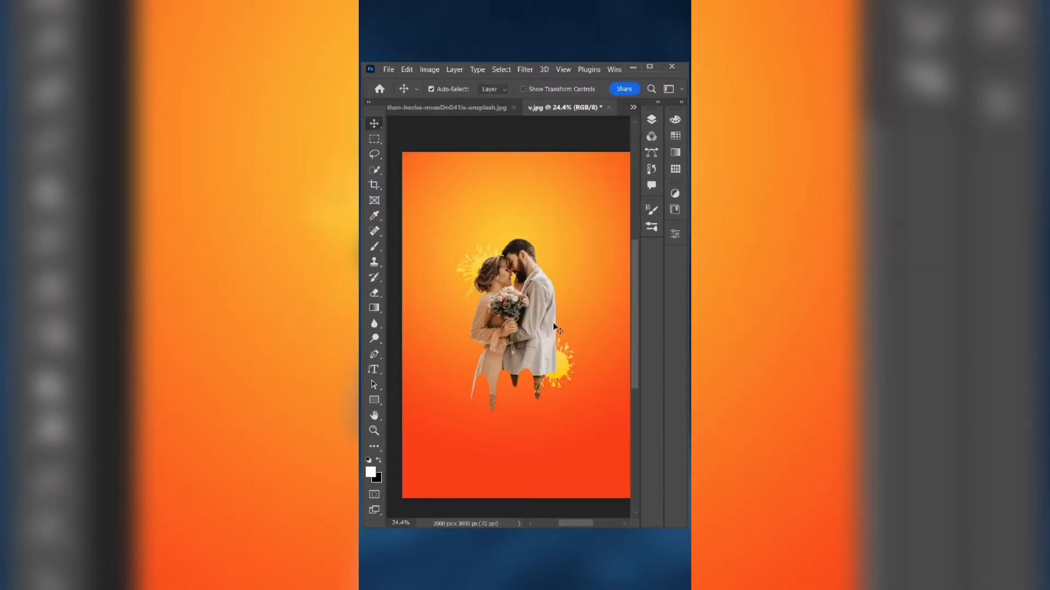
{"action": "left_click_drag", "start_coordinate": [559, 327], "coordinate": [582, 336]}
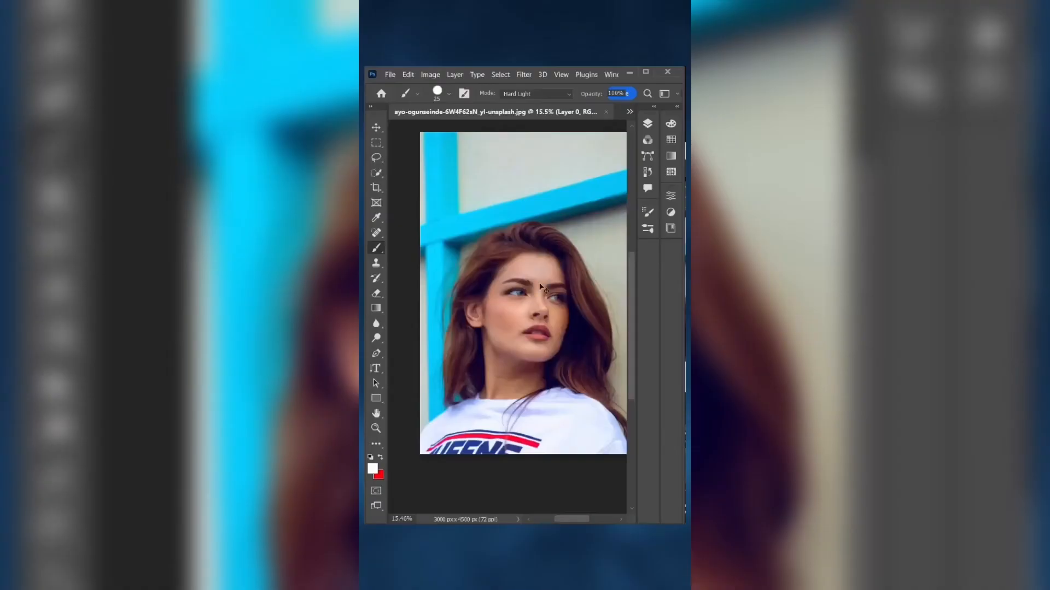
Add a bright red Solid Color fill layer above Layer 0 in the lips portrait
{"action": "scroll", "coordinate": [540, 287], "scroll_direction": "right", "scroll_amount": 1}
{"action": "scroll", "coordinate": [540, 295], "scroll_direction": "up", "scroll_amount": 13}
{"action": "scroll", "coordinate": [531, 336], "scroll_direction": "down", "scroll_amount": 3}
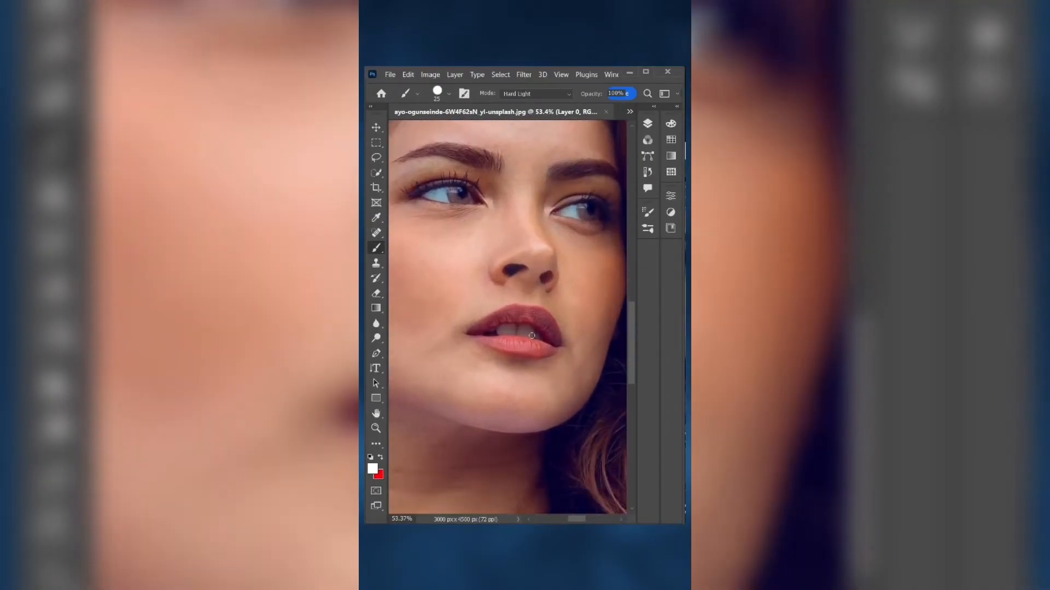
{"action": "scroll", "coordinate": [532, 336], "scroll_direction": "up", "scroll_amount": 3}
{"action": "left_click", "coordinate": [647, 124]}
{"action": "left_click", "coordinate": [570, 236]}
{"action": "left_click", "coordinate": [580, 248]}
{"action": "left_click_drag", "start_coordinate": [539, 158], "coordinate": [530, 152]}
{"action": "left_click", "coordinate": [673, 153]}
Set the red fill layer's blending mode to Multiply and invert its mask to black
{"action": "left_click", "coordinate": [554, 152]}
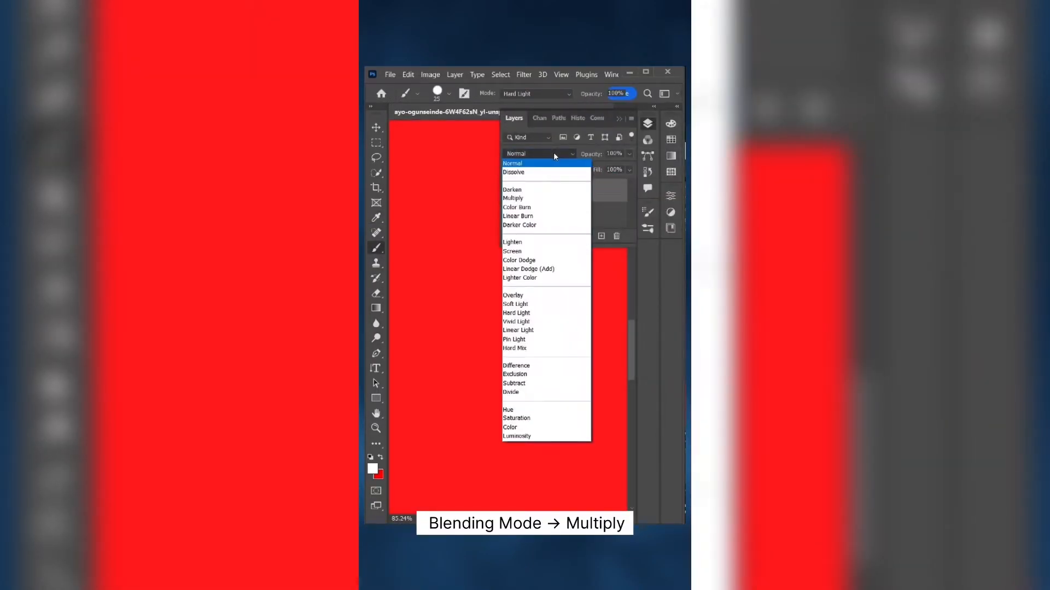
{"action": "left_click", "coordinate": [542, 194]}
{"action": "left_click", "coordinate": [556, 194]}
{"action": "key", "text": "ctrl+i"}
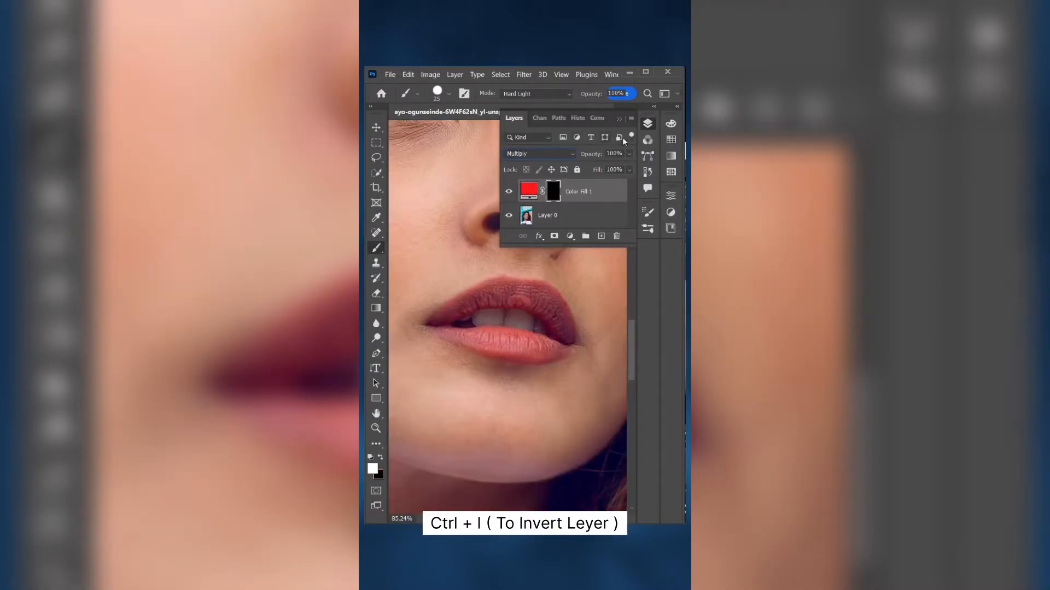
{"action": "left_click", "coordinate": [618, 119]}
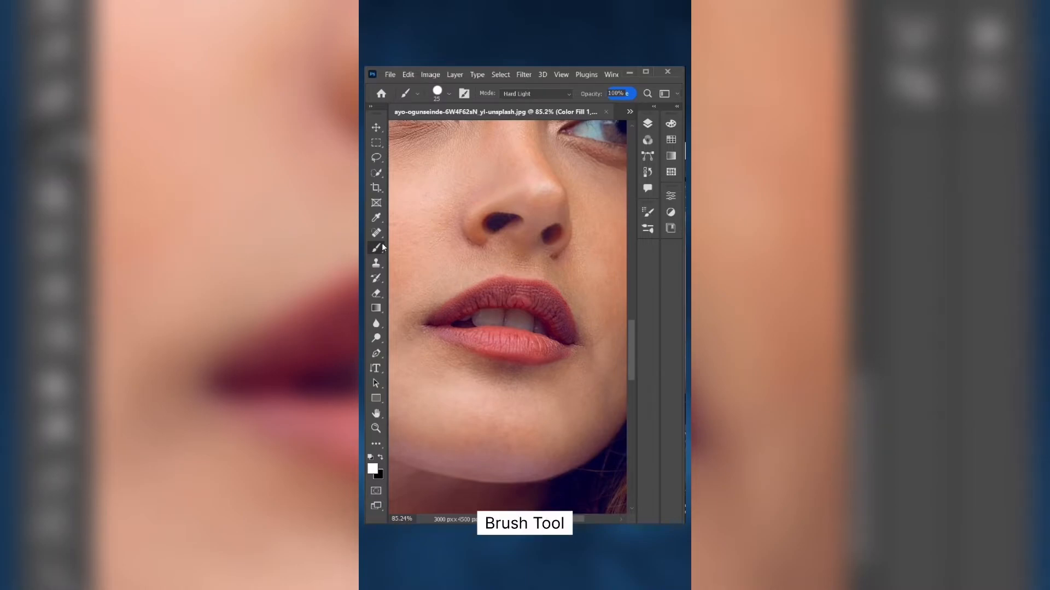
Paint the fill layer's mask with a white (ffffff) brush over the upper and lower lips
{"action": "left_click", "coordinate": [373, 468]}
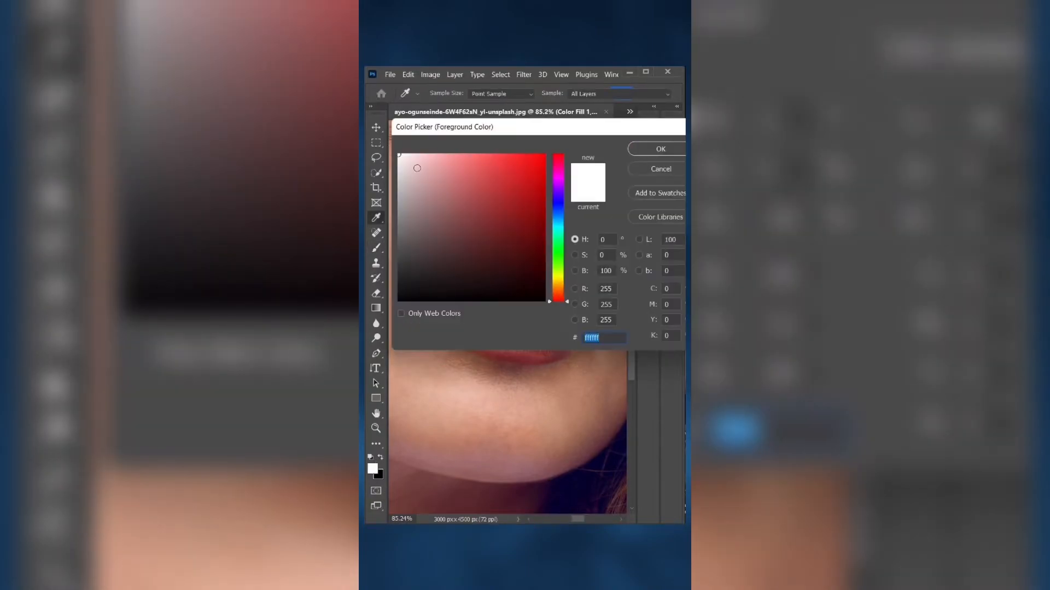
{"action": "key", "text": "Return"}
{"action": "scroll", "coordinate": [441, 312], "scroll_direction": "up", "scroll_amount": 10}
{"action": "left_click_drag", "start_coordinate": [411, 335], "coordinate": [611, 273]}
{"action": "mouse_move", "coordinate": [417, 346]}
{"action": "left_mouse_down"}
{"action": "mouse_move", "coordinate": [614, 357]}
{"action": "mouse_move", "coordinate": [443, 223]}
{"action": "left_mouse_up"}
{"action": "mouse_move", "coordinate": [399, 306]}
{"action": "left_mouse_down"}
{"action": "mouse_move", "coordinate": [540, 335]}
{"action": "mouse_move", "coordinate": [553, 274]}
{"action": "mouse_move", "coordinate": [464, 251]}
{"action": "left_mouse_up"}
{"action": "scroll", "coordinate": [504, 286], "scroll_direction": "down", "scroll_amount": 5}
{"action": "scroll", "coordinate": [607, 293], "scroll_direction": "up", "scroll_amount": 5}
{"action": "scroll", "coordinate": [464, 251], "scroll_direction": "down", "scroll_amount": 8}
{"action": "mouse_move", "coordinate": [399, 192]}
{"action": "left_mouse_down"}
{"action": "mouse_move", "coordinate": [526, 170]}
{"action": "mouse_move", "coordinate": [556, 245]}
{"action": "left_mouse_up"}
{"action": "scroll", "coordinate": [556, 245], "scroll_direction": "down", "scroll_amount": 4}
Lower and split the red fill layer's underlying-layer white Blend If slider, and feather its mask to soften the lip edges
{"action": "left_click", "coordinate": [648, 123]}
{"action": "left_click", "coordinate": [539, 236]}
{"action": "left_click", "coordinate": [527, 131]}
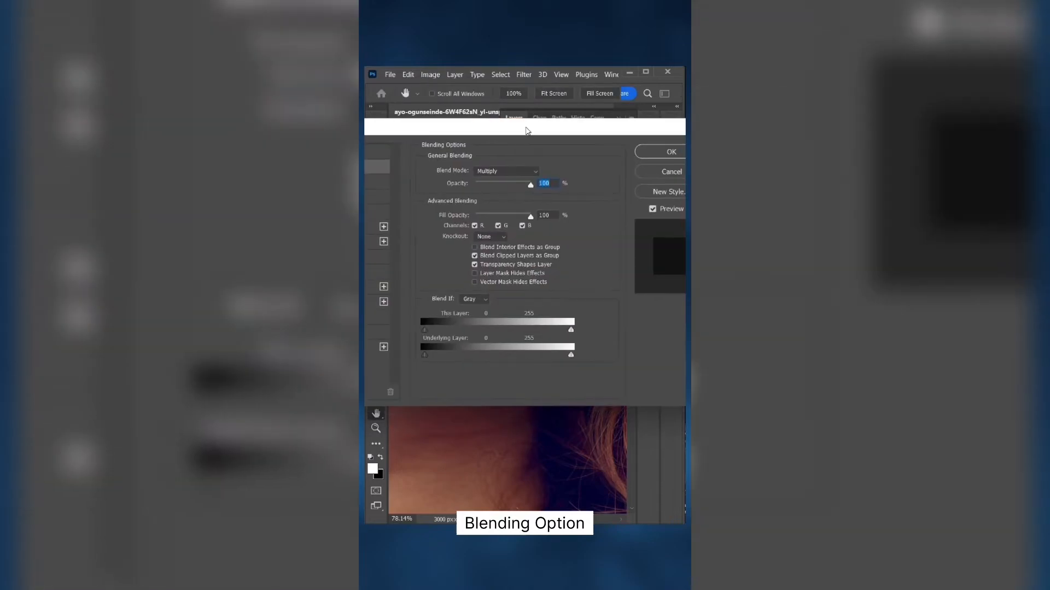
{"action": "left_click_drag", "start_coordinate": [490, 450], "coordinate": [481, 512]}
{"action": "mouse_move", "coordinate": [479, 446]}
{"action": "left_mouse_down"}
{"action": "mouse_move", "coordinate": [478, 464]}
{"action": "mouse_move", "coordinate": [516, 492]}
{"action": "left_mouse_up"}
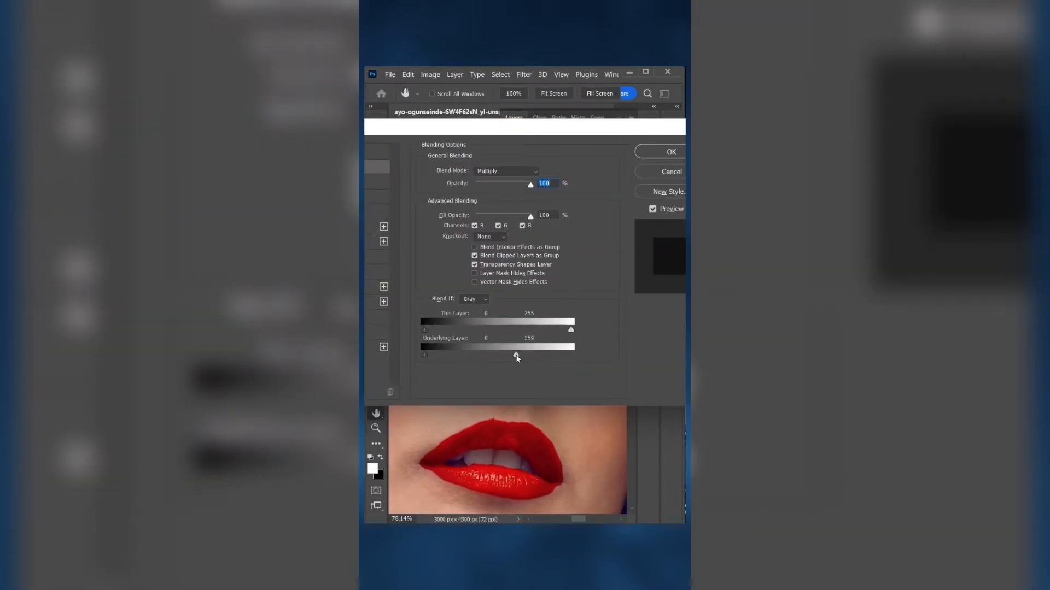
{"action": "mouse_move", "coordinate": [510, 355]}
{"action": "left_mouse_down"}
{"action": "mouse_move", "coordinate": [523, 356]}
{"action": "mouse_move", "coordinate": [499, 357]}
{"action": "left_mouse_up"}
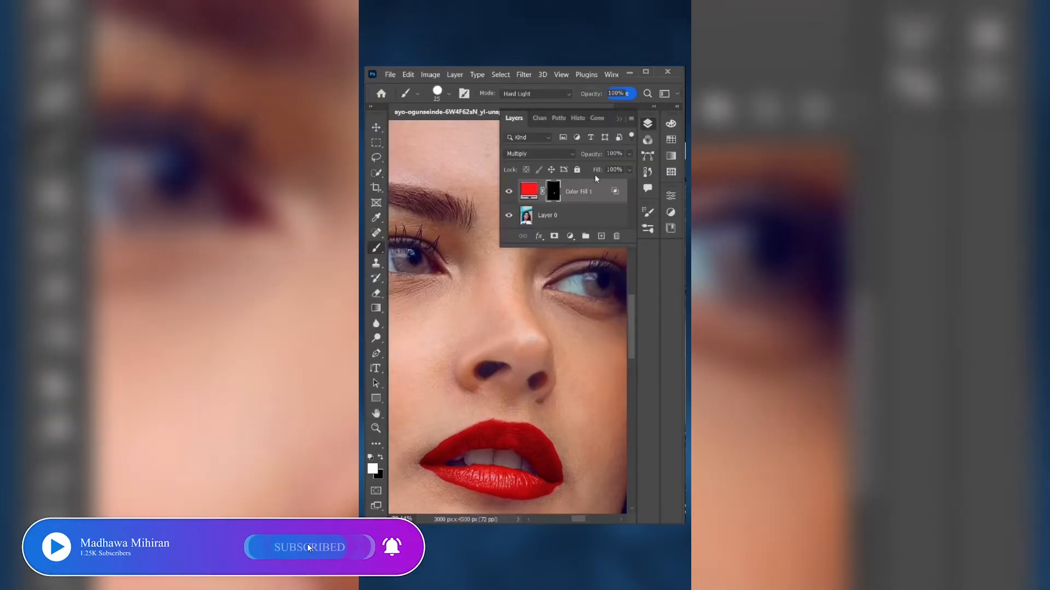
{"action": "double_click", "coordinate": [546, 189]}
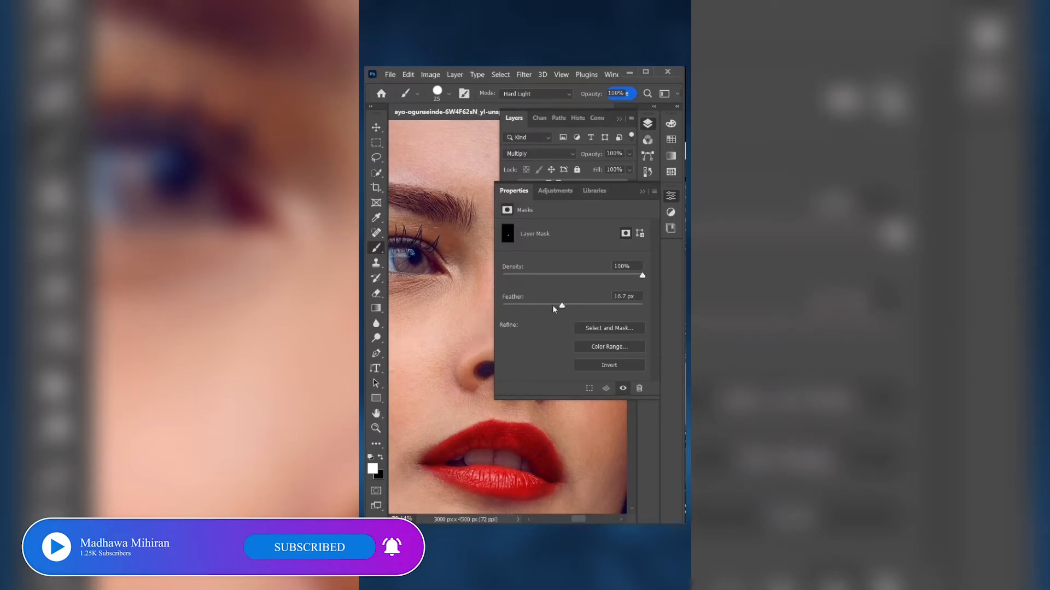
{"action": "left_click", "coordinate": [643, 191]}
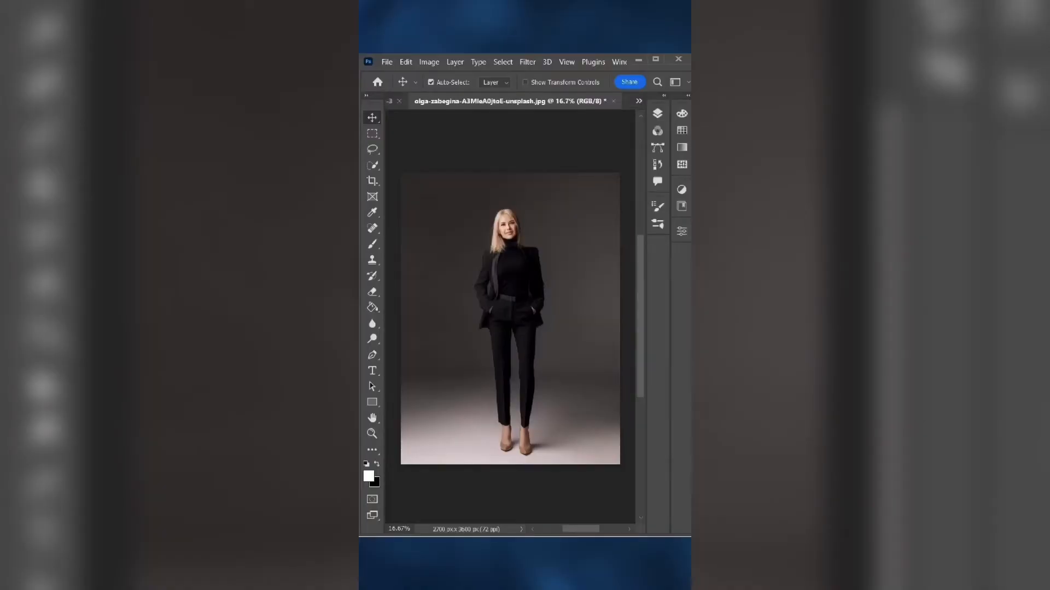
Select the standing woman as the subject in the studio photo and copy the selection to a new layer
{"action": "left_click", "coordinate": [503, 61]}
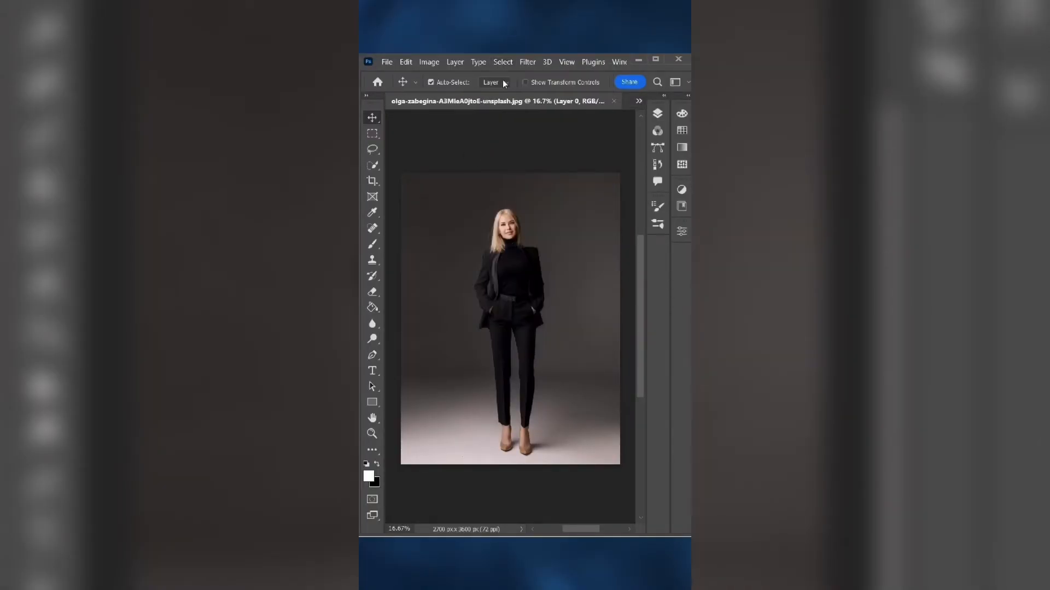
{"action": "left_click", "coordinate": [503, 62]}
{"action": "left_click", "coordinate": [538, 199]}
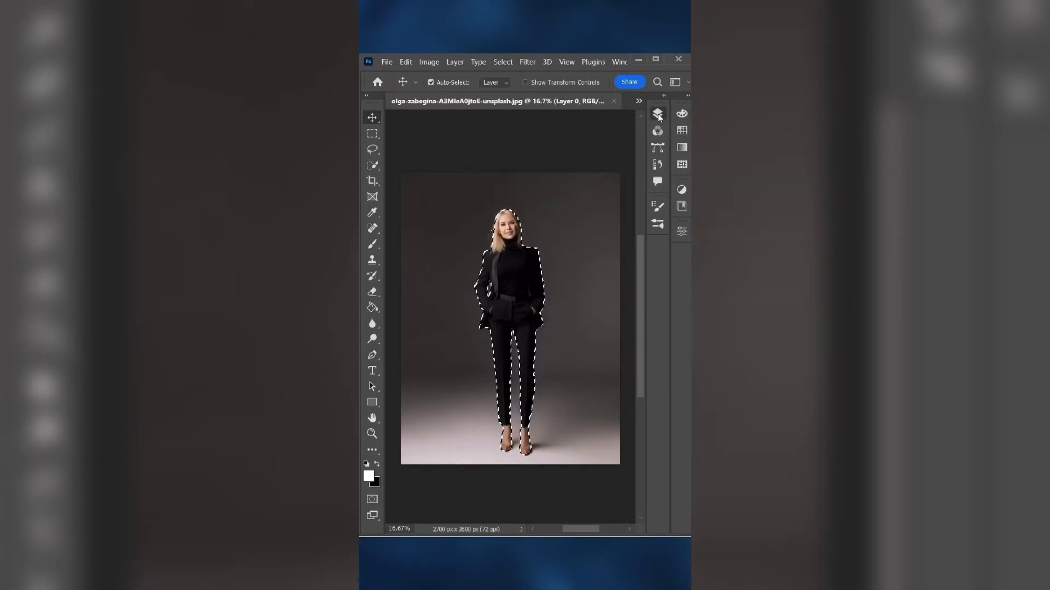
{"action": "left_click", "coordinate": [657, 114]}
{"action": "left_click", "coordinate": [583, 155]}
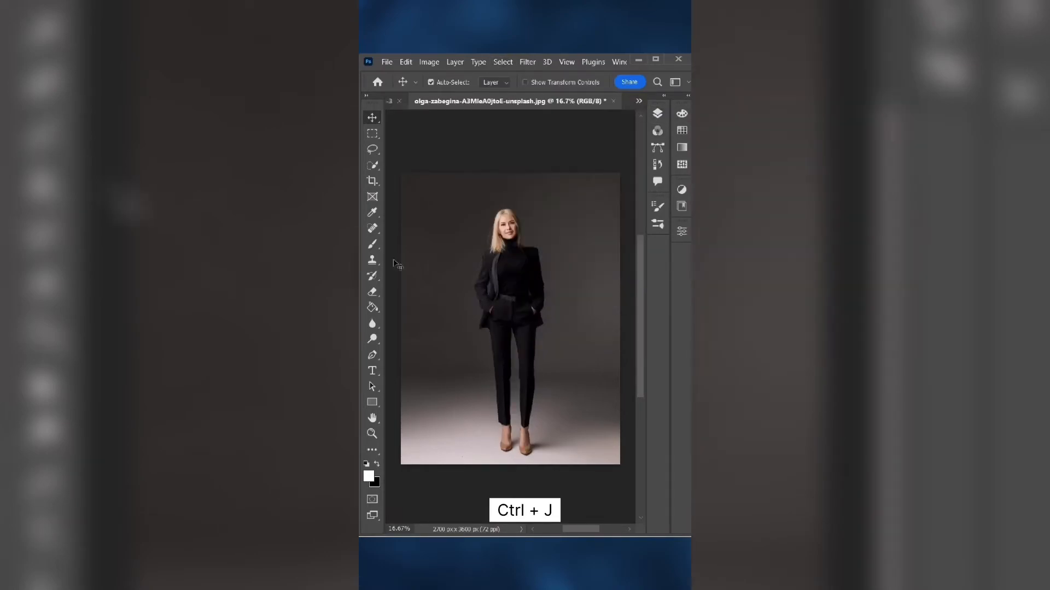
Add the three-line white text NEW LIFE STYLE in ChunkFive Roman at 600 pt across the woman
{"action": "left_click_drag", "start_coordinate": [419, 199], "coordinate": [591, 398]}
{"action": "type", "text": "NEW LIFE ST"}
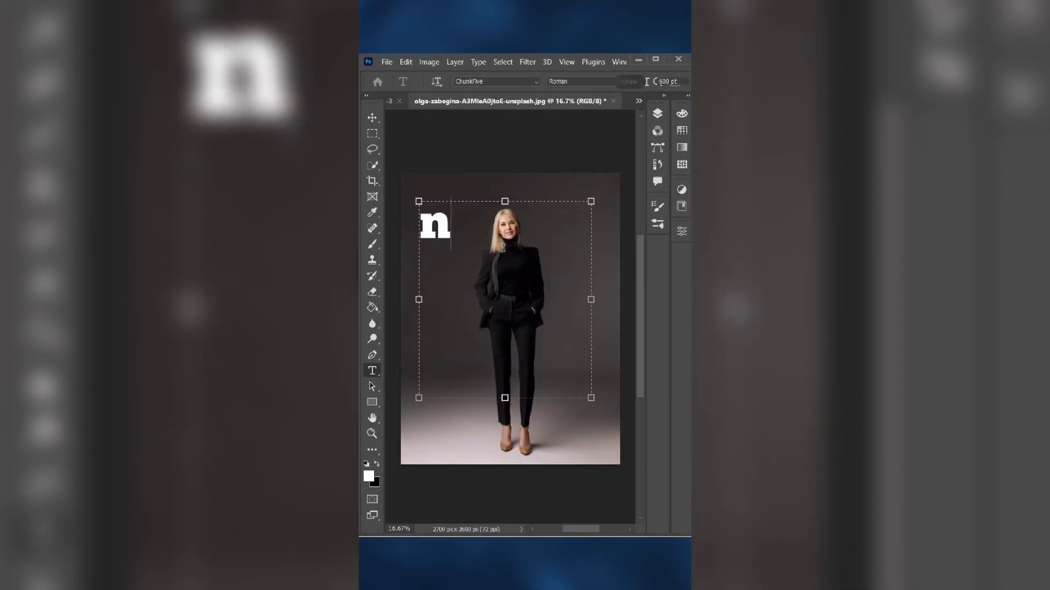
{"action": "type", "text": "YLE"}
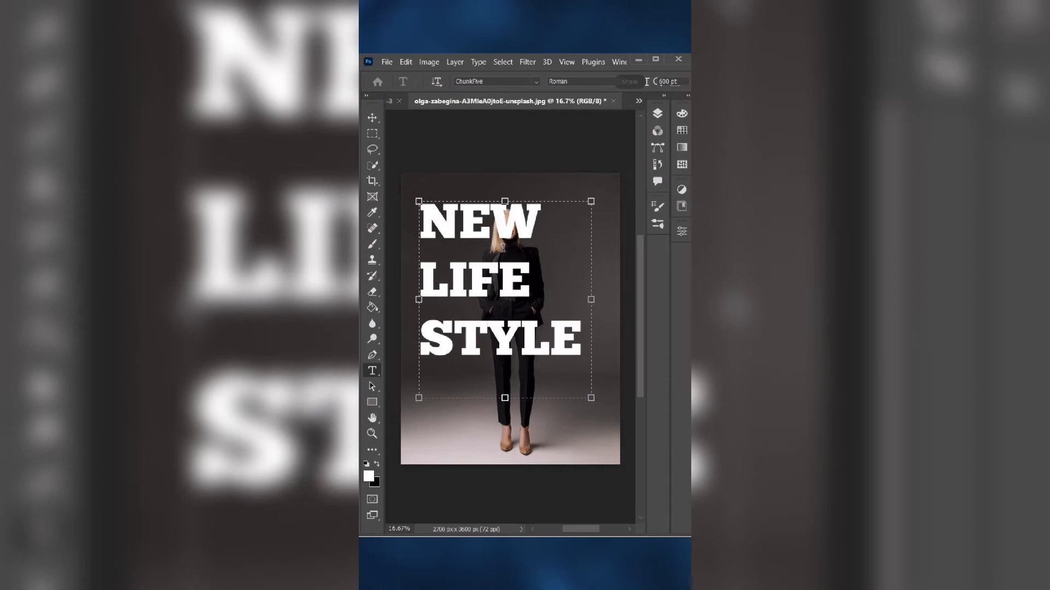
Widen the NEW LIFE STYLE text box and set its font size to 650 pt
{"action": "left_click", "coordinate": [373, 119]}
{"action": "double_click", "coordinate": [499, 231]}
{"action": "mouse_move", "coordinate": [591, 398]}
{"action": "left_mouse_down"}
{"action": "mouse_move", "coordinate": [622, 426]}
{"action": "mouse_move", "coordinate": [583, 375]}
{"action": "mouse_move", "coordinate": [605, 386]}
{"action": "left_mouse_up"}
{"action": "left_click", "coordinate": [680, 232]}
{"action": "type", "text": "650"}
{"action": "key", "text": "Return"}
{"action": "left_click", "coordinate": [652, 226]}
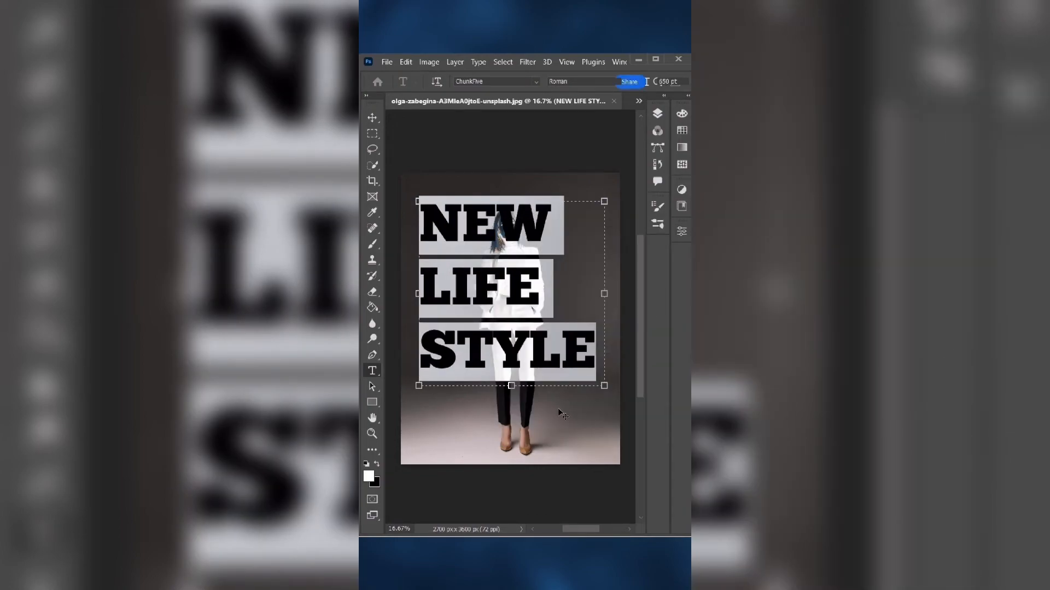
Finish the text edit and move the NEW LIFE STYLE text so it sits centred on the canvas
{"action": "left_click", "coordinate": [657, 113]}
{"action": "left_click", "coordinate": [601, 256]}
{"action": "key", "text": "v"}
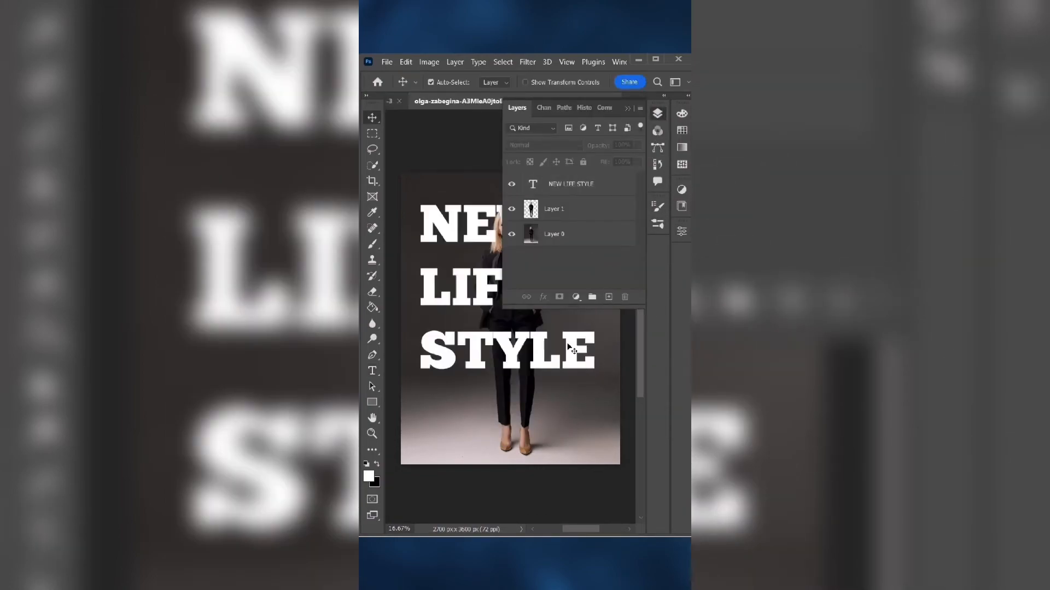
{"action": "left_click", "coordinate": [658, 113]}
{"action": "left_click_drag", "start_coordinate": [518, 286], "coordinate": [528, 291]}
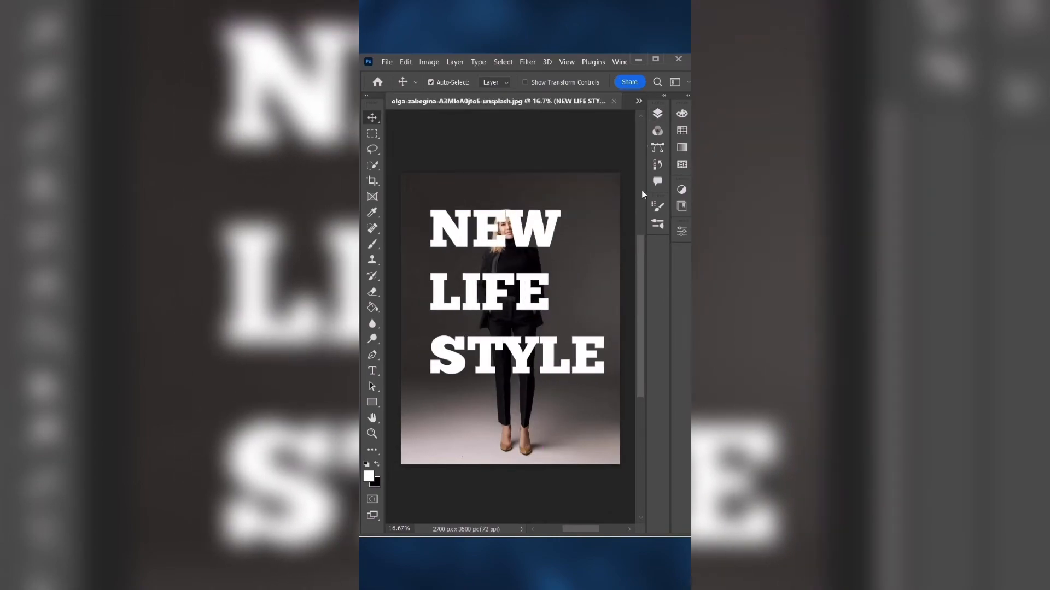
Duplicate the NEW LIFE STYLE text layer and place the original between Layer 1 and Layer 0
{"action": "left_click", "coordinate": [657, 114]}
{"action": "left_click_drag", "start_coordinate": [601, 184], "coordinate": [608, 297]}
{"action": "left_click", "coordinate": [588, 209]}
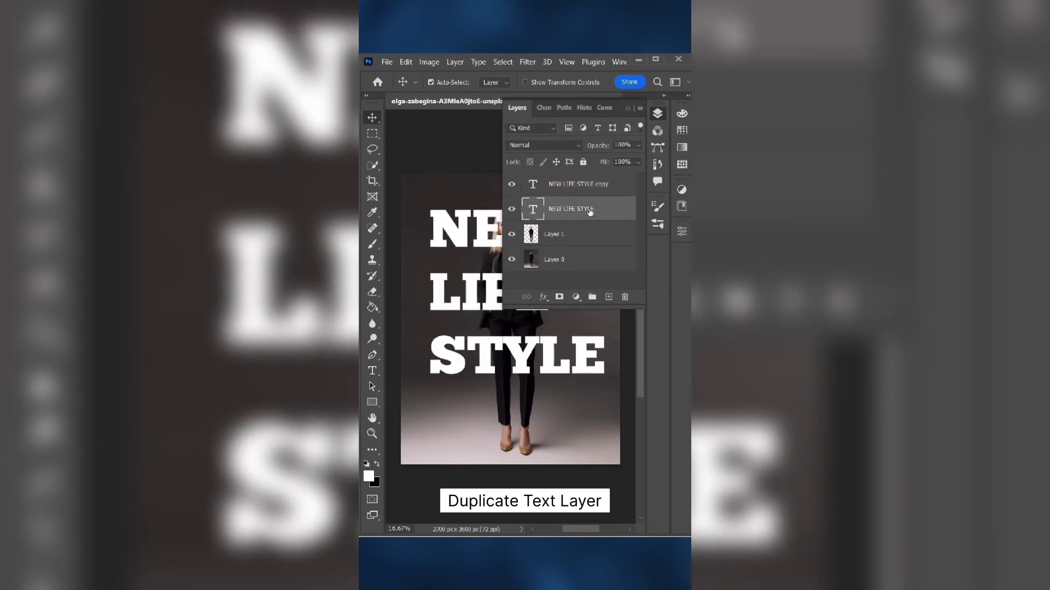
{"action": "left_click_drag", "start_coordinate": [589, 244], "coordinate": [585, 241]}
Give the upper text layer 0% fill opacity and a 2 px inside stroke in white (ffffff)
{"action": "double_click", "coordinate": [538, 184]}
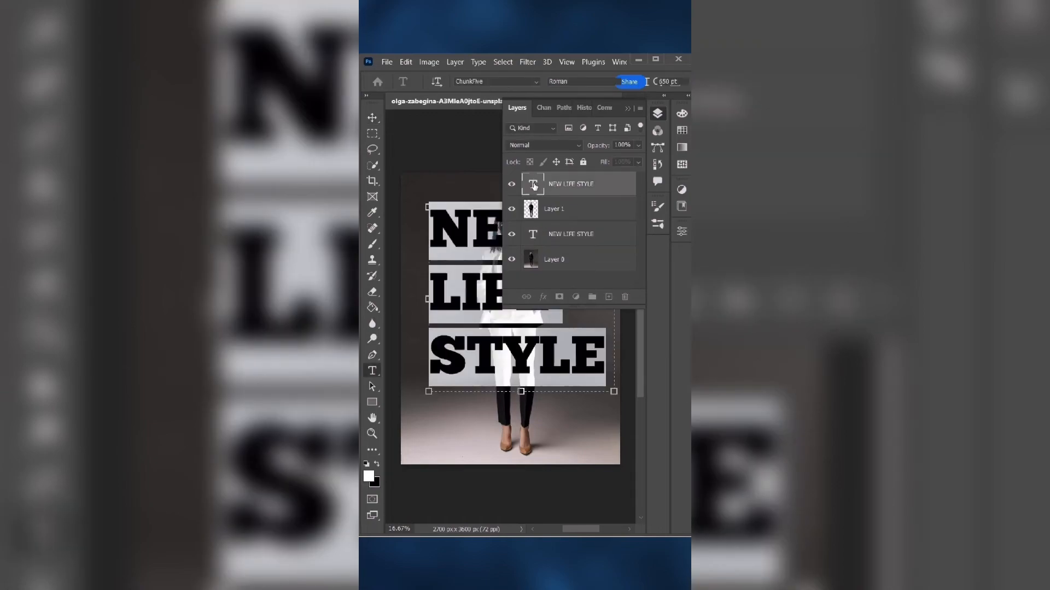
{"action": "key", "text": "v"}
{"action": "left_click", "coordinate": [544, 297]}
{"action": "left_click", "coordinate": [565, 307]}
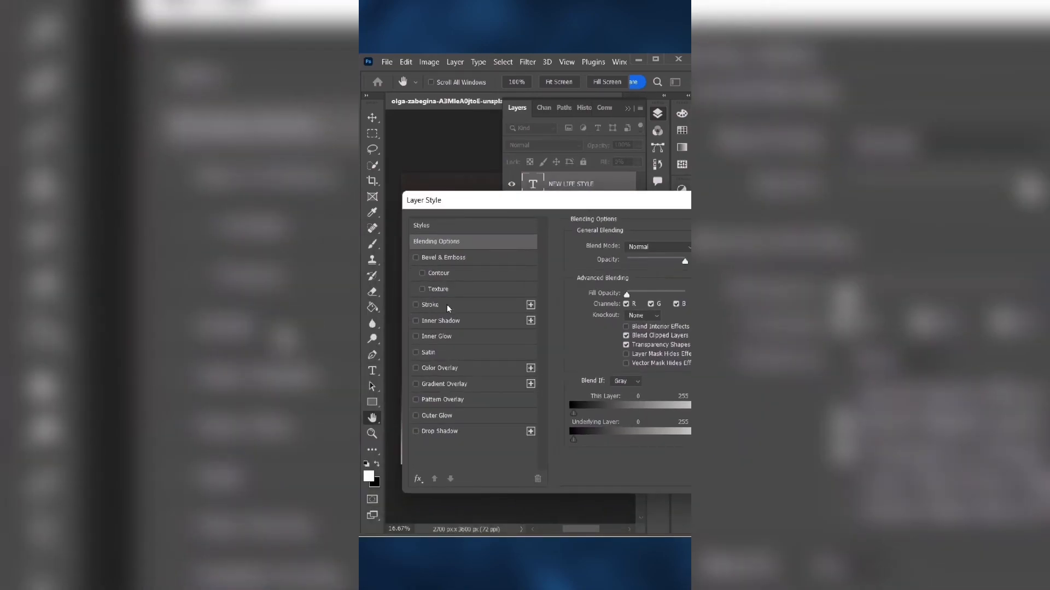
{"action": "left_click", "coordinate": [445, 306]}
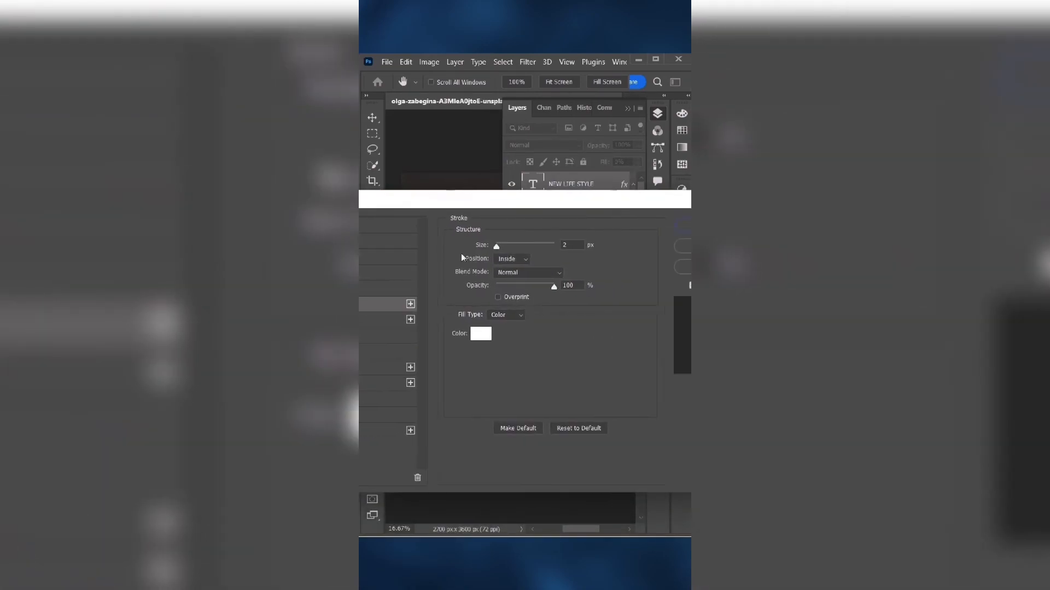
{"action": "left_click", "coordinate": [483, 335]}
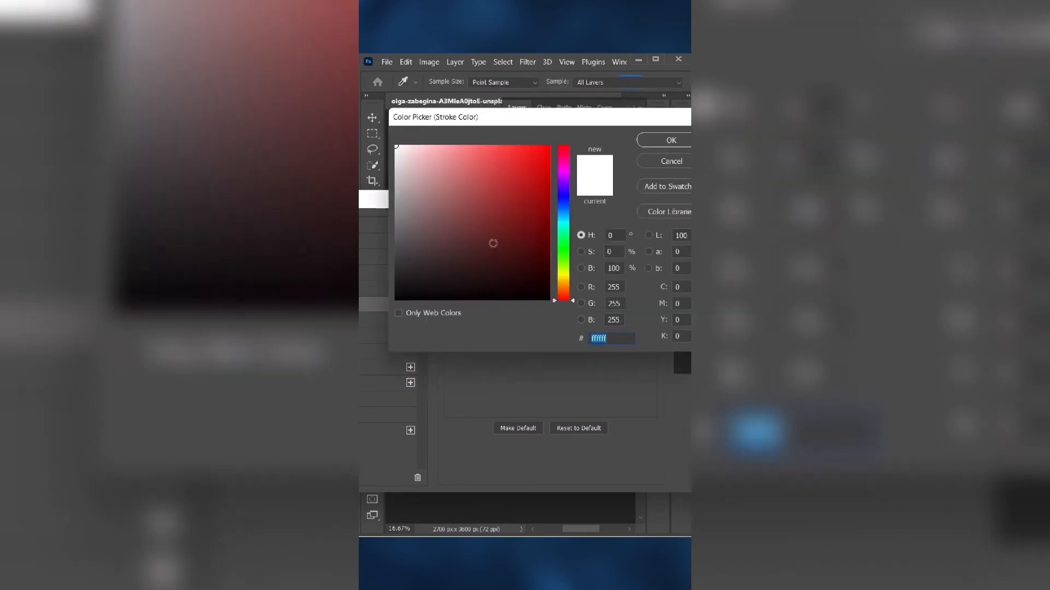
{"action": "left_click", "coordinate": [671, 140]}
{"action": "left_click", "coordinate": [625, 221]}
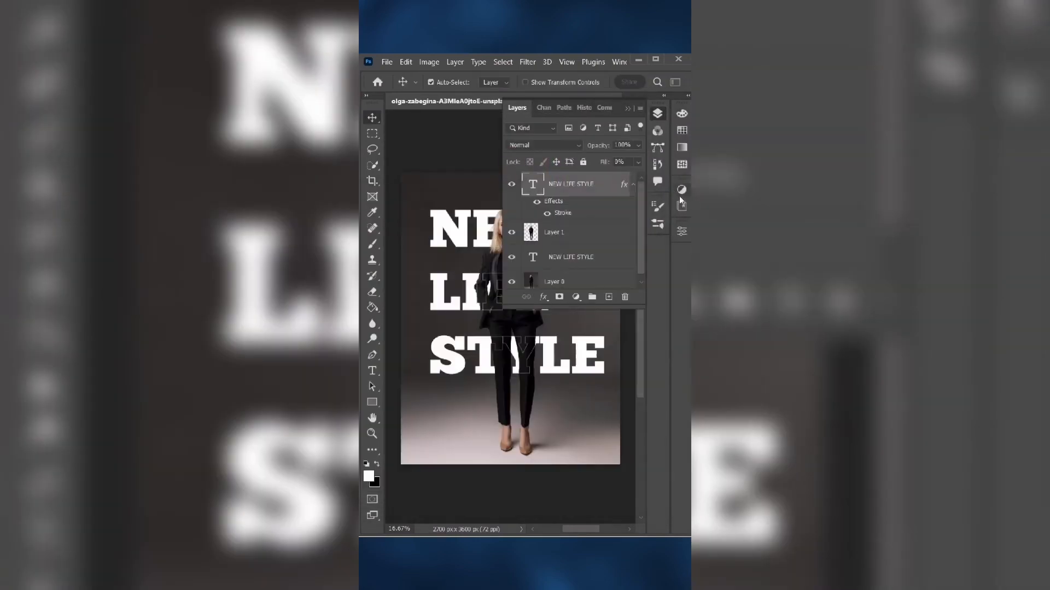
Select and link both NEW LIFE STYLE text layers, and shift them slightly to the left together
{"action": "left_click_drag", "start_coordinate": [582, 259], "coordinate": [538, 294]}
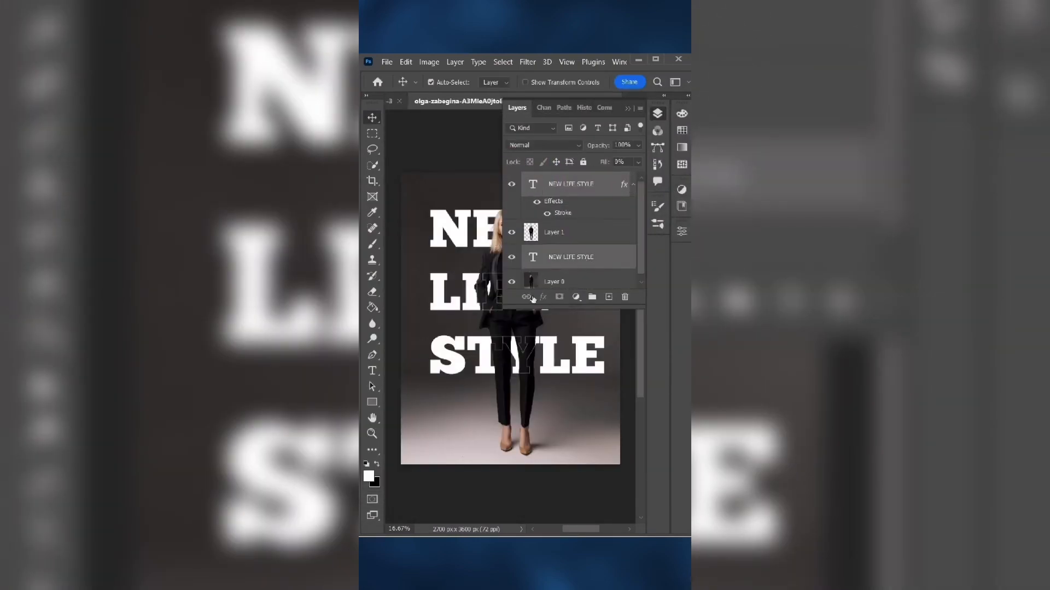
{"action": "left_click", "coordinate": [658, 113]}
{"action": "mouse_move", "coordinate": [532, 233]}
{"action": "left_mouse_down"}
{"action": "mouse_move", "coordinate": [558, 222]}
{"action": "mouse_move", "coordinate": [531, 233]}
{"action": "left_mouse_up"}
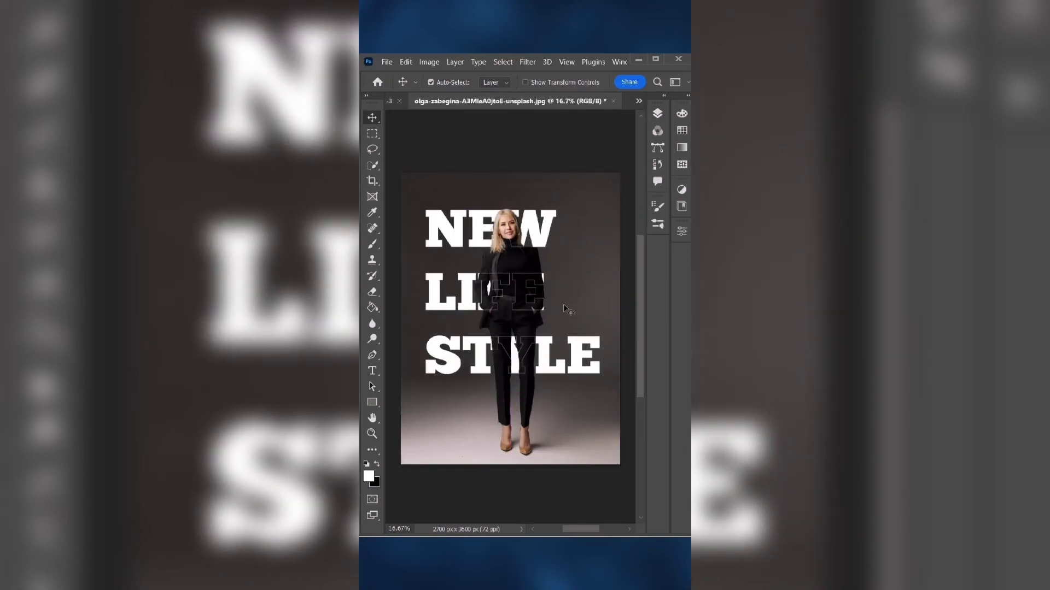